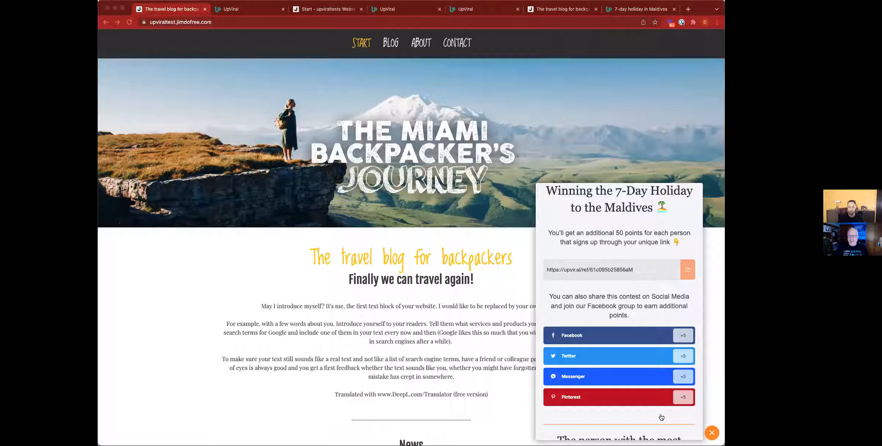
Load the live Jimdo blog's address in a private browsing window
{"action": "left_click", "coordinate": [703, 6]}
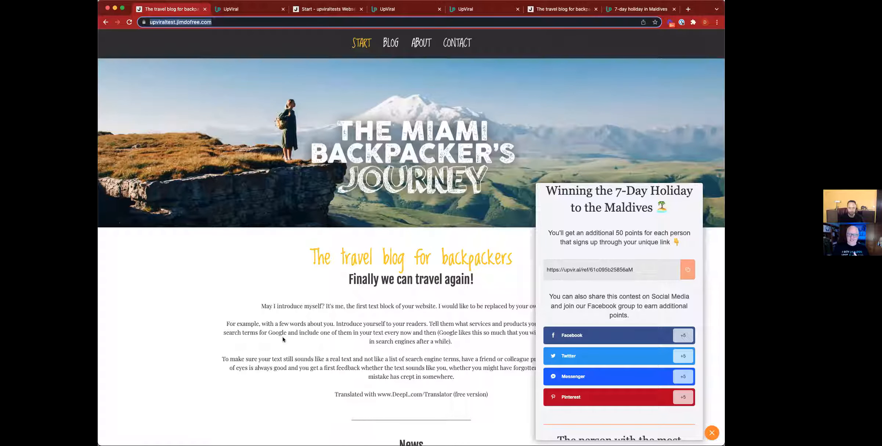
{"action": "key", "text": "super+grave"}
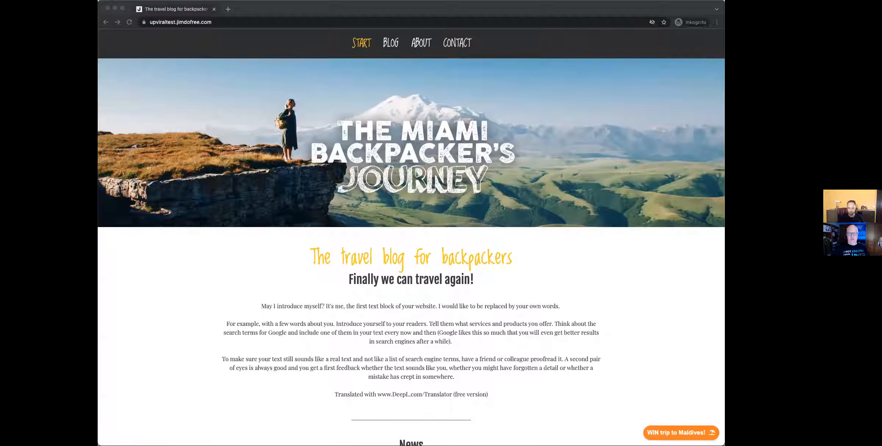
{"action": "key", "text": "super+Tab"}
Enter the Maldives contest with a test name and email, then pass the reCAPTCHA
{"action": "left_click", "coordinate": [690, 434]}
{"action": "scroll", "coordinate": [671, 404], "scroll_direction": "down", "scroll_amount": 3}
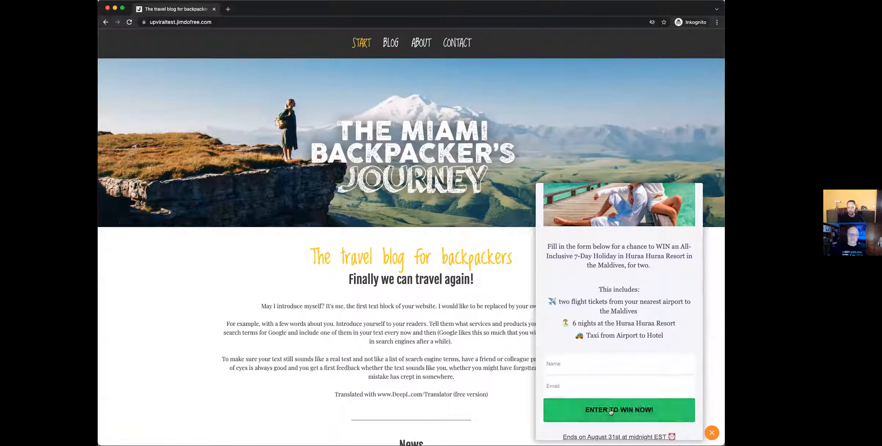
{"action": "left_click", "coordinate": [606, 372]}
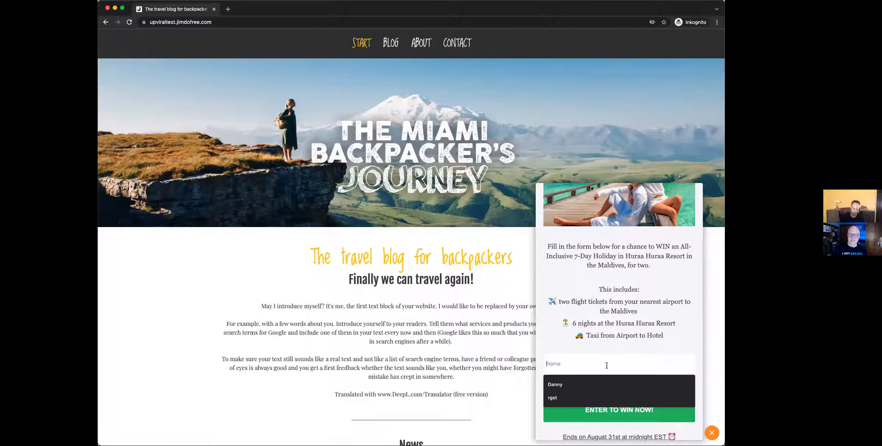
{"action": "type", "text": "Danny"}
{"action": "key", "text": "Tab"}
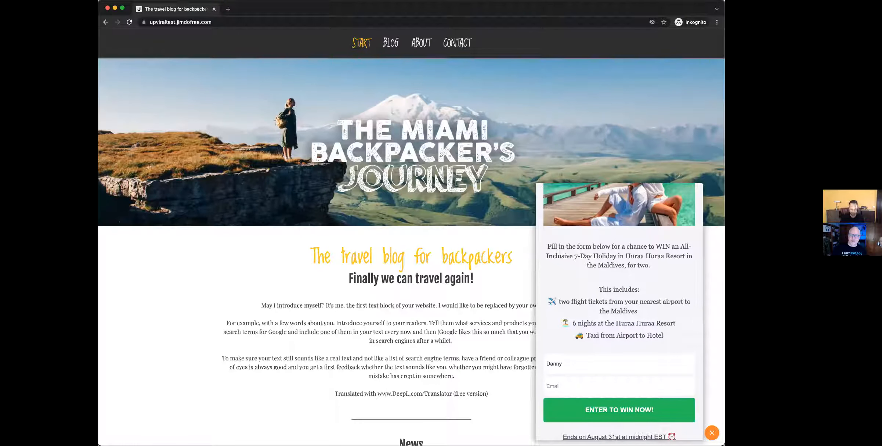
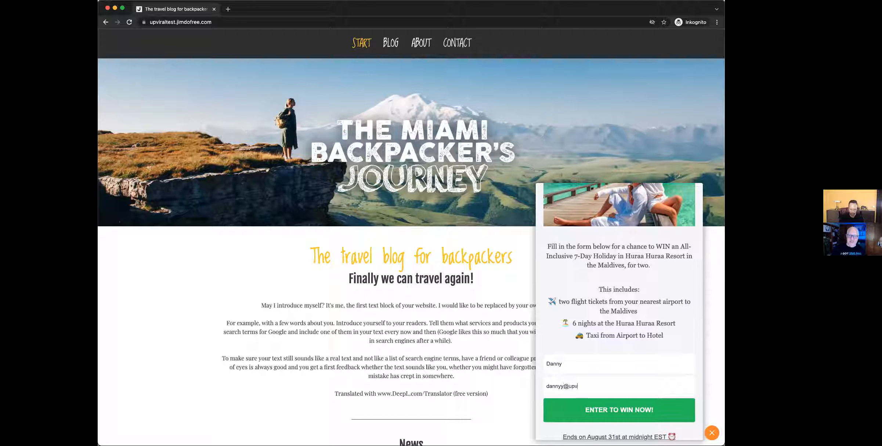
{"action": "left_click", "coordinate": [620, 411]}
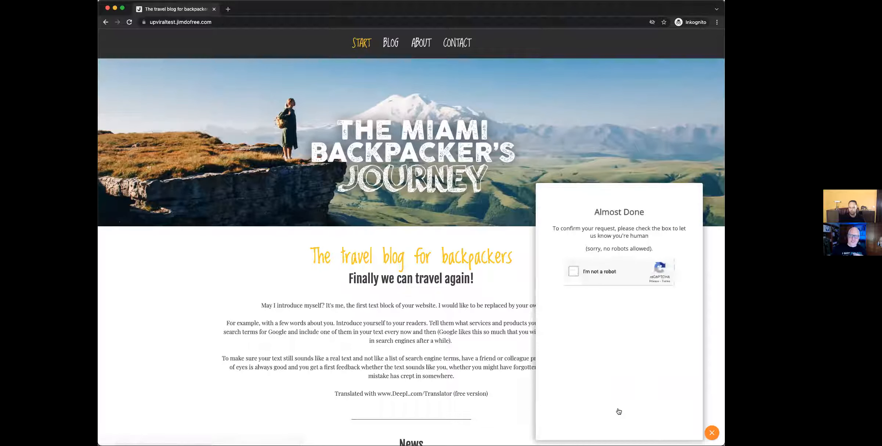
{"action": "left_click", "coordinate": [574, 272]}
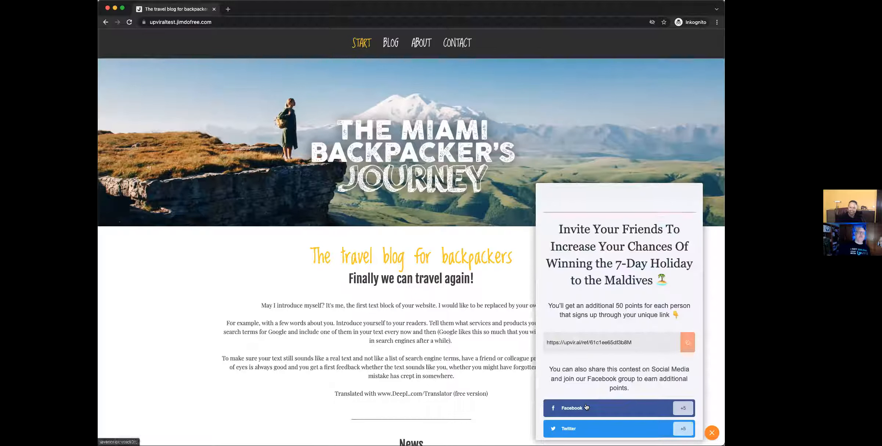
Scroll through the referral link and share buttons, then close the contest popover
{"action": "scroll", "coordinate": [599, 333], "scroll_direction": "down", "scroll_amount": 1}
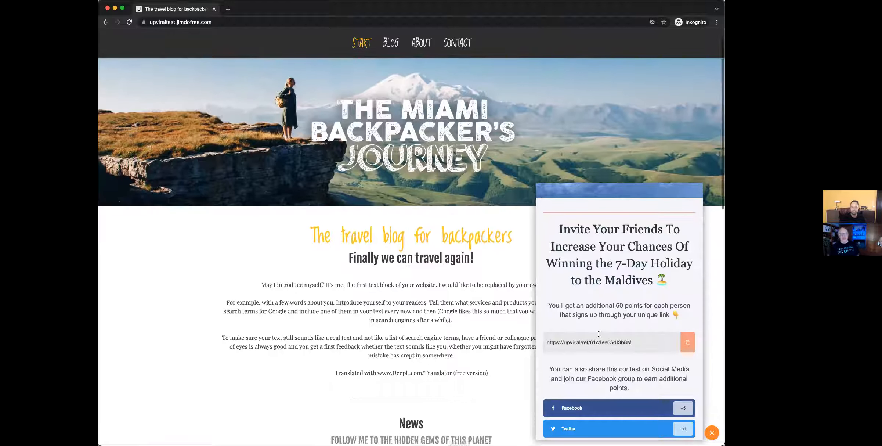
{"action": "scroll", "coordinate": [598, 335], "scroll_direction": "down", "scroll_amount": 2}
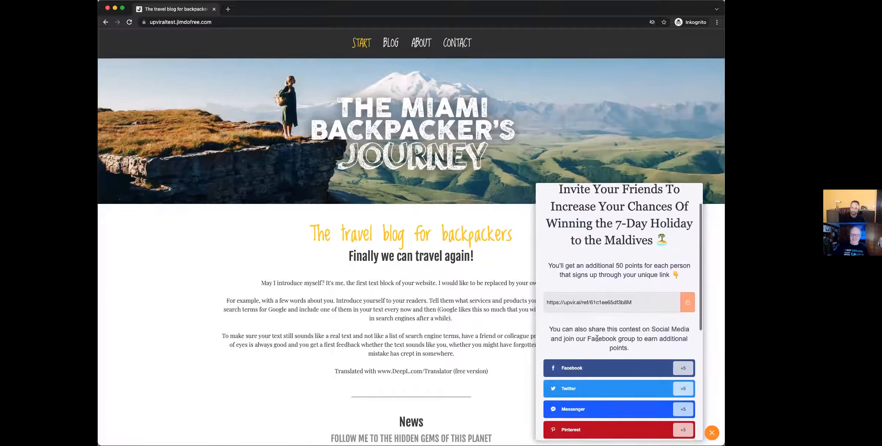
{"action": "scroll", "coordinate": [597, 342], "scroll_direction": "up", "scroll_amount": 1}
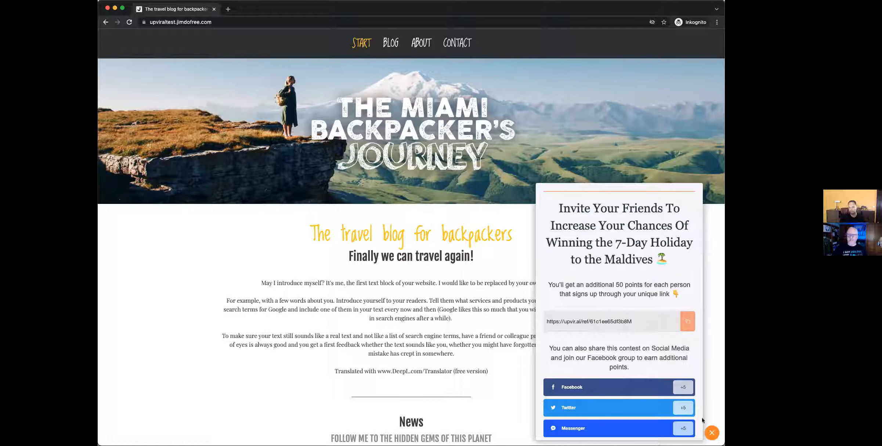
{"action": "left_click", "coordinate": [712, 432]}
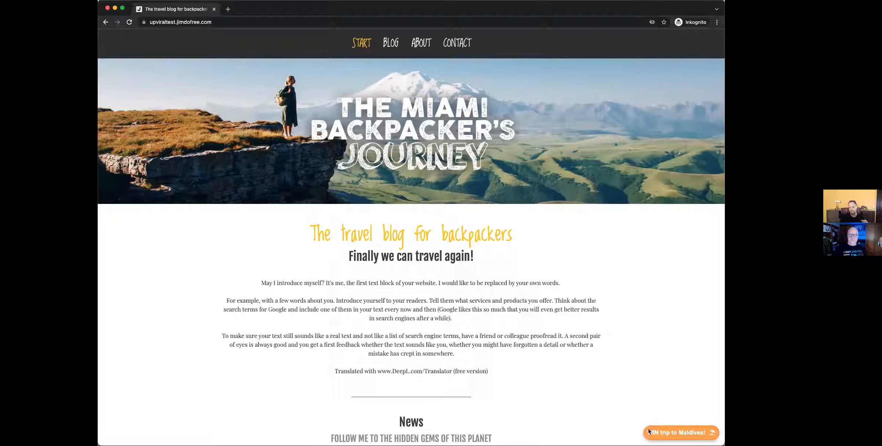
Reopen the WIN trip to Maldives! popover to show the invite-friends referral page
{"action": "left_click", "coordinate": [685, 433]}
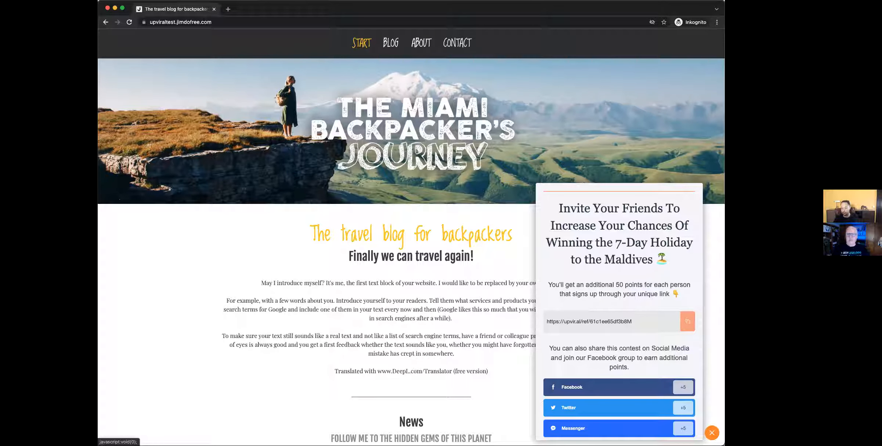
Scroll the invite-friends page, then switch back to the UpViral Chrome window
{"action": "scroll", "coordinate": [635, 305], "scroll_direction": "down", "scroll_amount": 3}
{"action": "scroll", "coordinate": [635, 305], "scroll_direction": "up", "scroll_amount": 5}
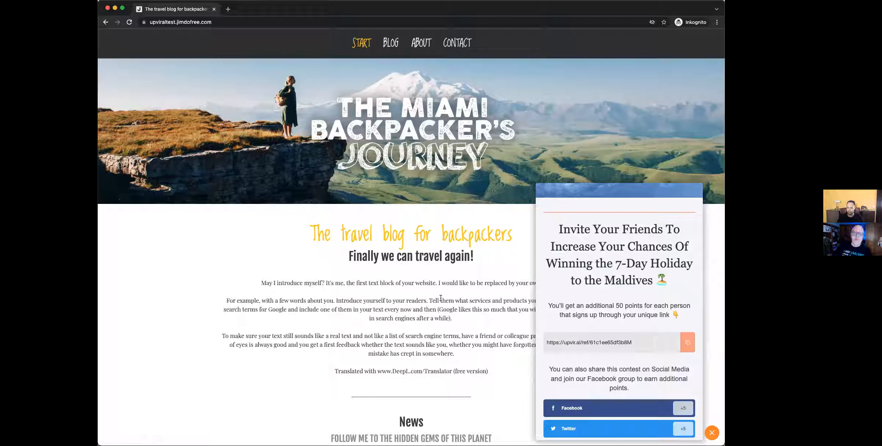
{"action": "scroll", "coordinate": [442, 298], "scroll_direction": "down", "scroll_amount": 1}
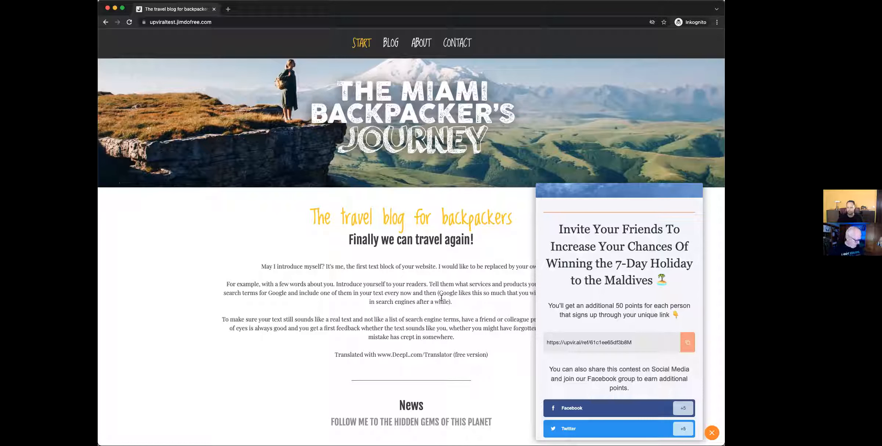
{"action": "scroll", "coordinate": [358, 279], "scroll_direction": "up", "scroll_amount": 2}
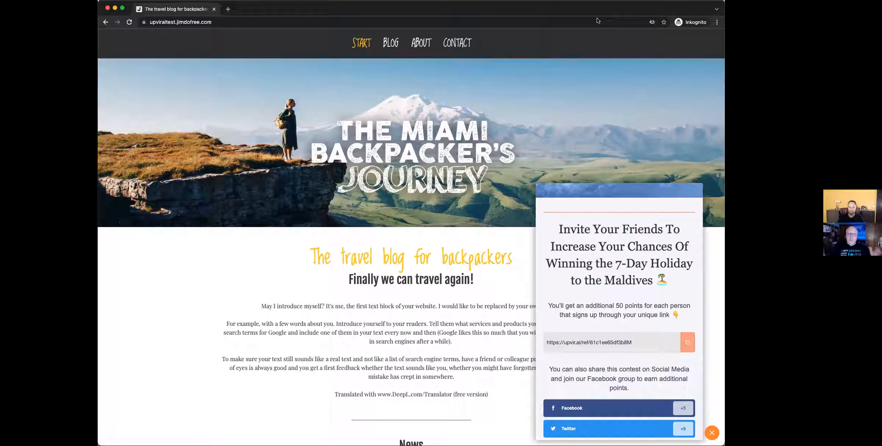
{"action": "key", "text": "super+Tab"}
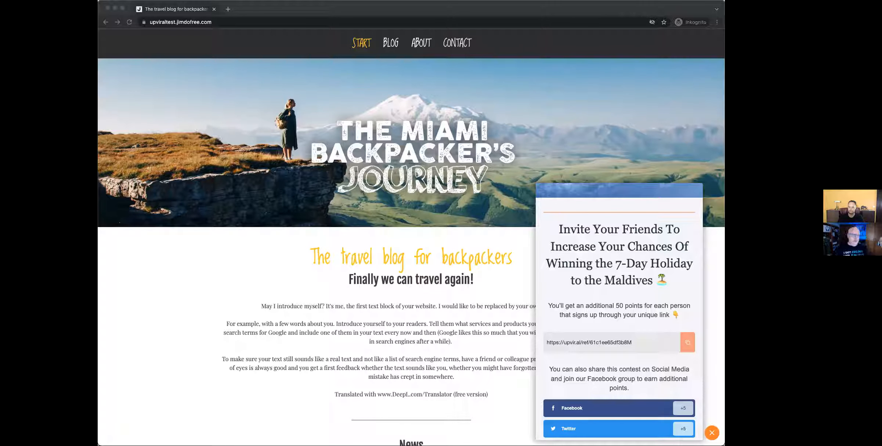
{"action": "left_click", "coordinate": [307, 11]}
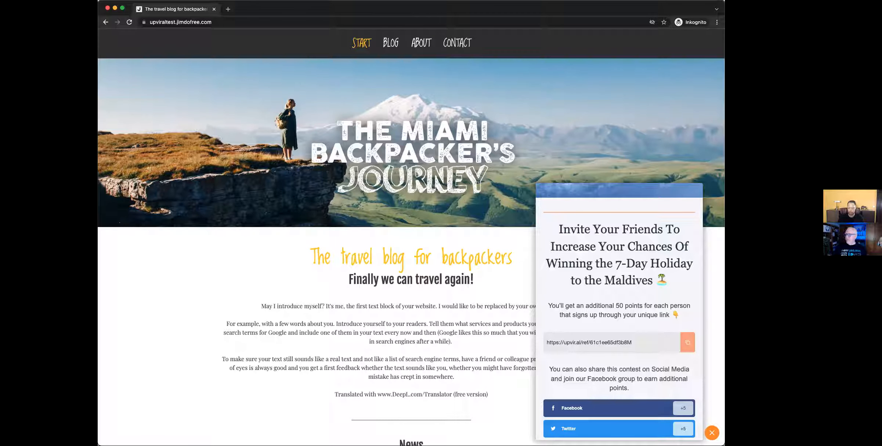
{"action": "key", "text": "super+grave"}
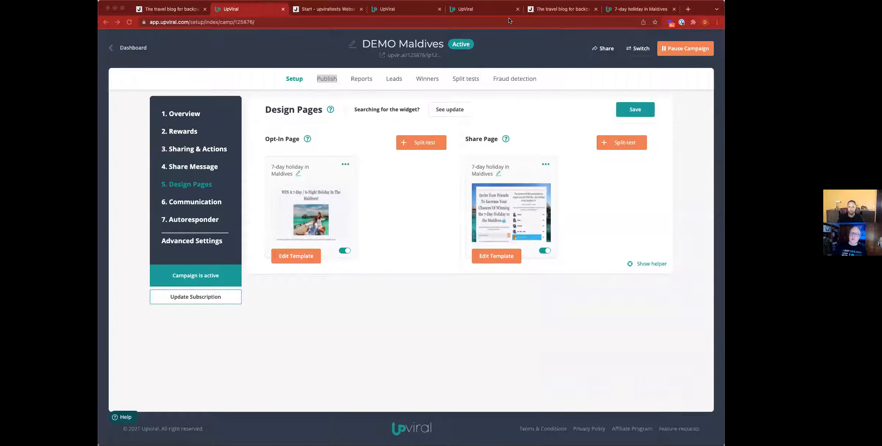
{"action": "left_click", "coordinate": [134, 4]}
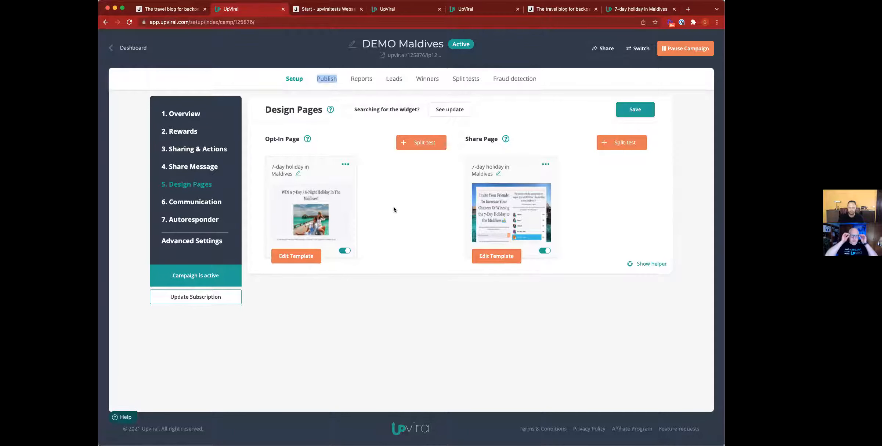
On the Publish tab, switch the embed widget to popover style and preview it
{"action": "left_click", "coordinate": [325, 81]}
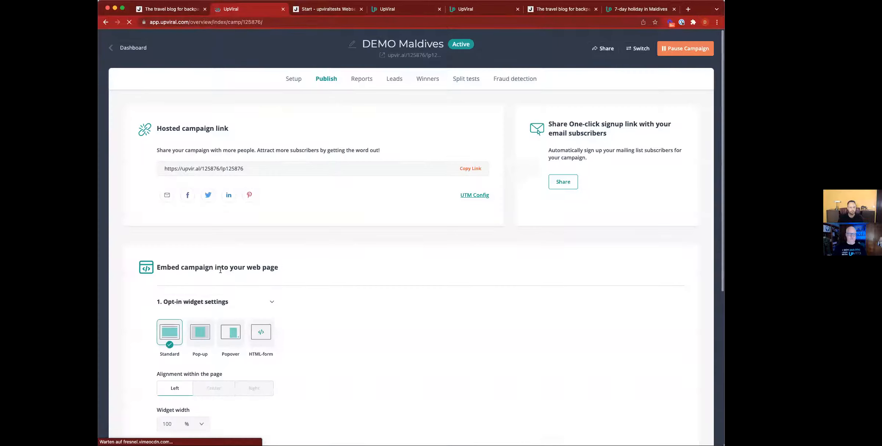
{"action": "left_click_drag", "start_coordinate": [283, 269], "coordinate": [151, 274]}
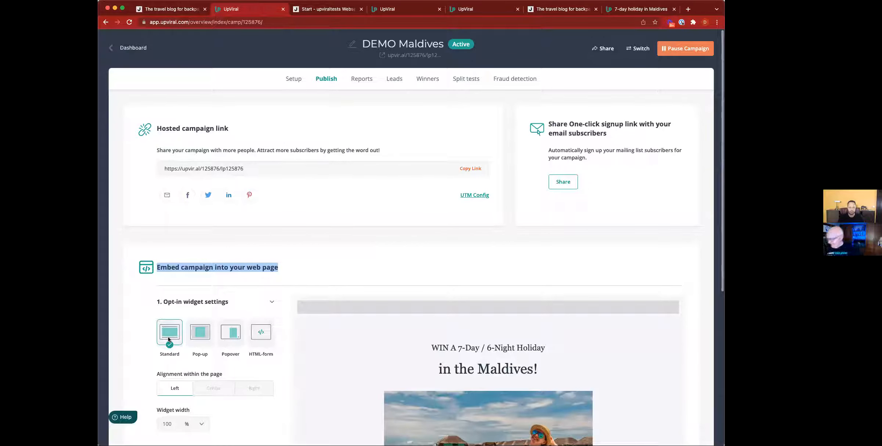
{"action": "left_click", "coordinate": [228, 334]}
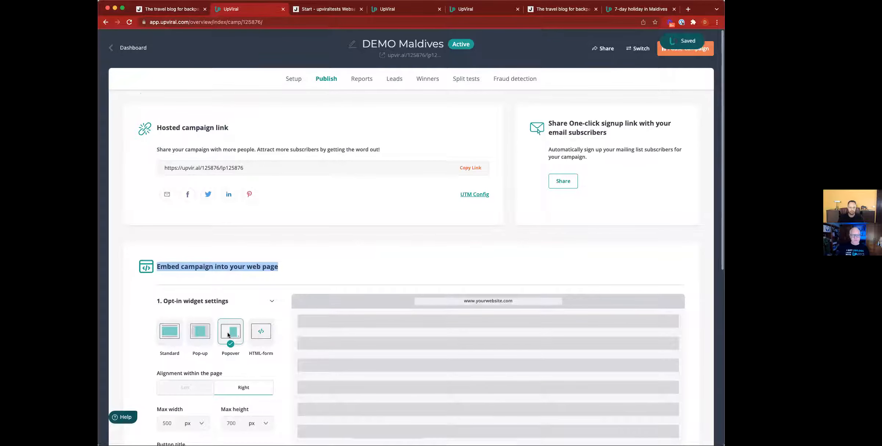
{"action": "scroll", "coordinate": [228, 334], "scroll_direction": "down", "scroll_amount": 3}
{"action": "scroll", "coordinate": [228, 333], "scroll_direction": "down", "scroll_amount": 5}
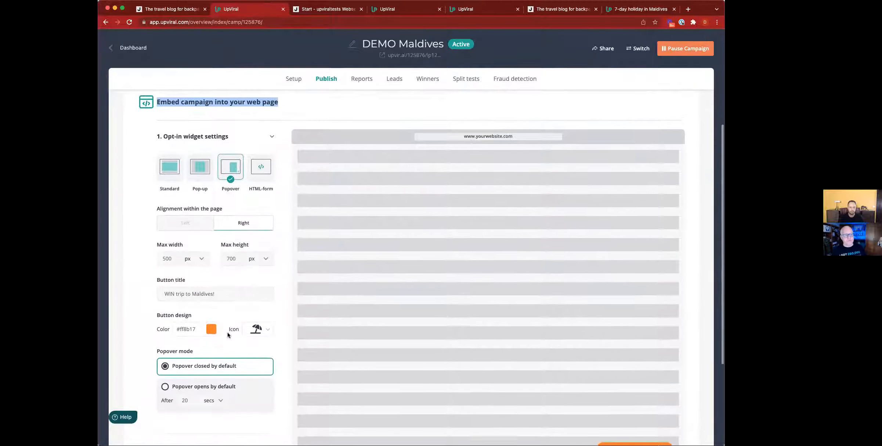
{"action": "scroll", "coordinate": [228, 333], "scroll_direction": "down", "scroll_amount": 1}
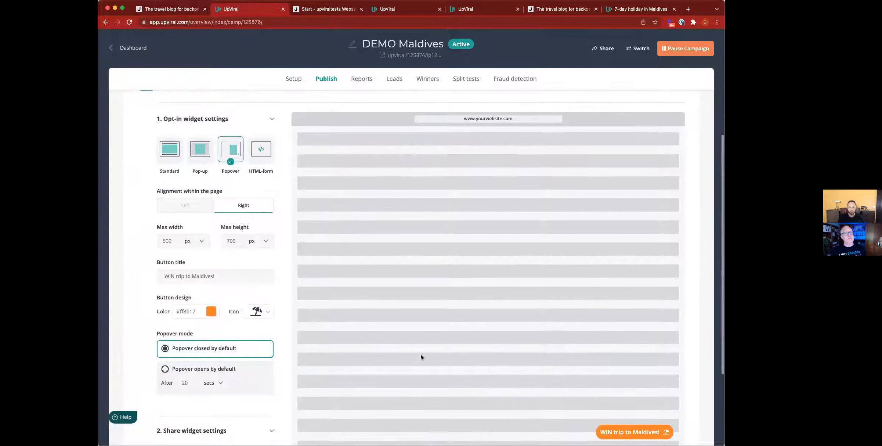
{"action": "left_click", "coordinate": [634, 432]}
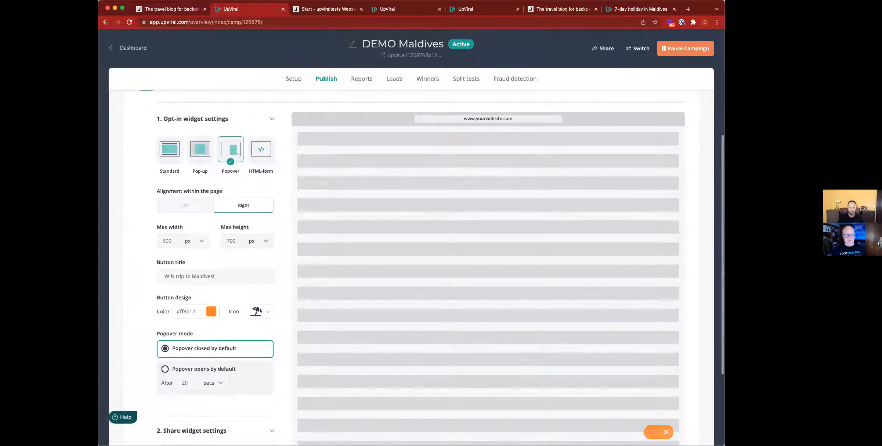
{"action": "scroll", "coordinate": [399, 362], "scroll_direction": "down", "scroll_amount": 1}
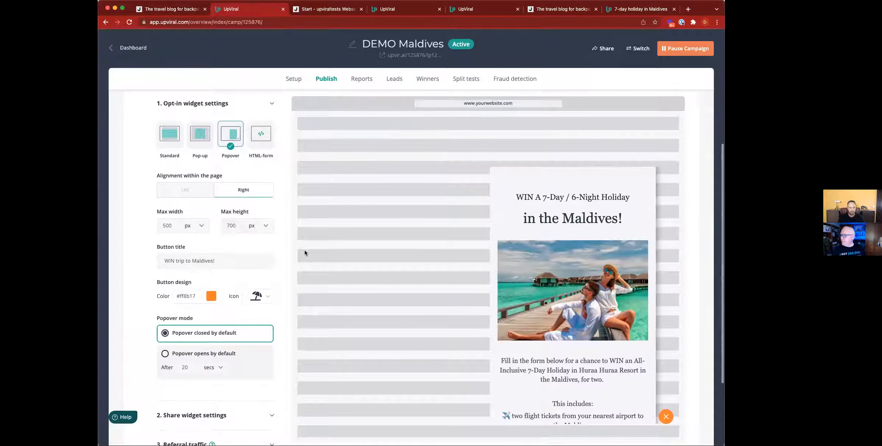
Align the popover to the right of the page with a 750 px maximum height
{"action": "left_click", "coordinate": [186, 190]}
{"action": "left_click", "coordinate": [246, 194]}
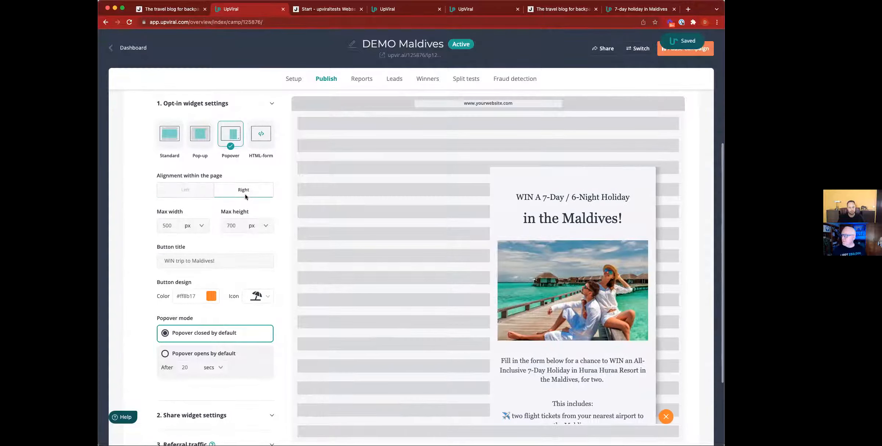
{"action": "double_click", "coordinate": [229, 226]}
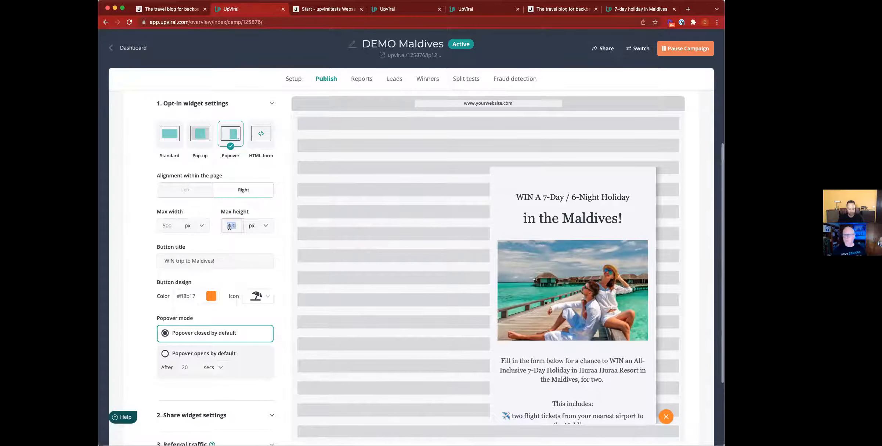
{"action": "type", "text": "500"}
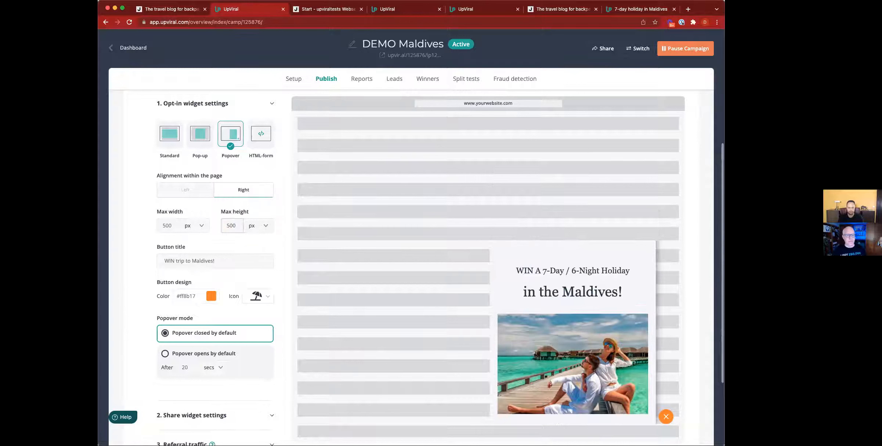
{"action": "double_click", "coordinate": [230, 225]}
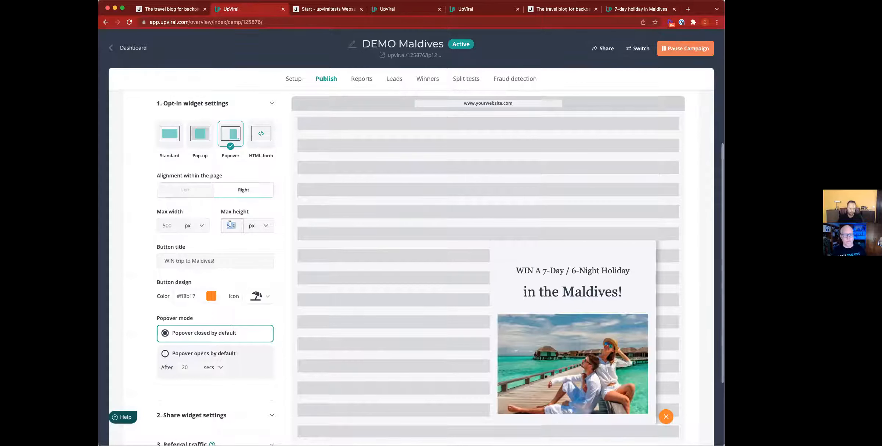
{"action": "type", "text": "700"}
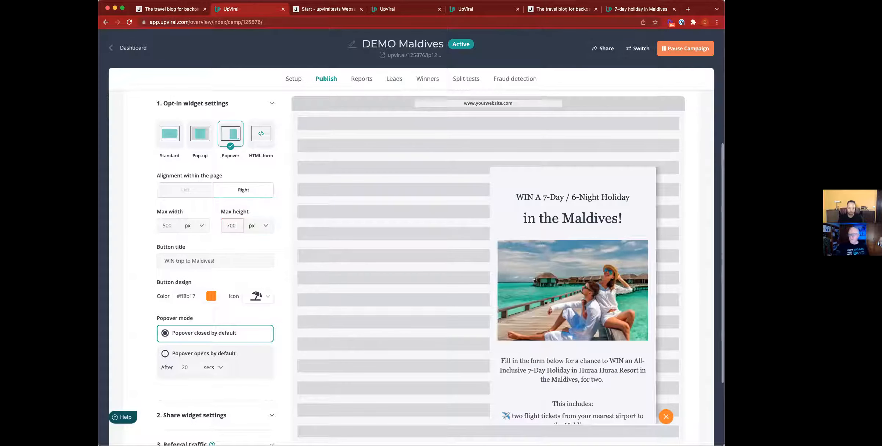
{"action": "double_click", "coordinate": [233, 226]}
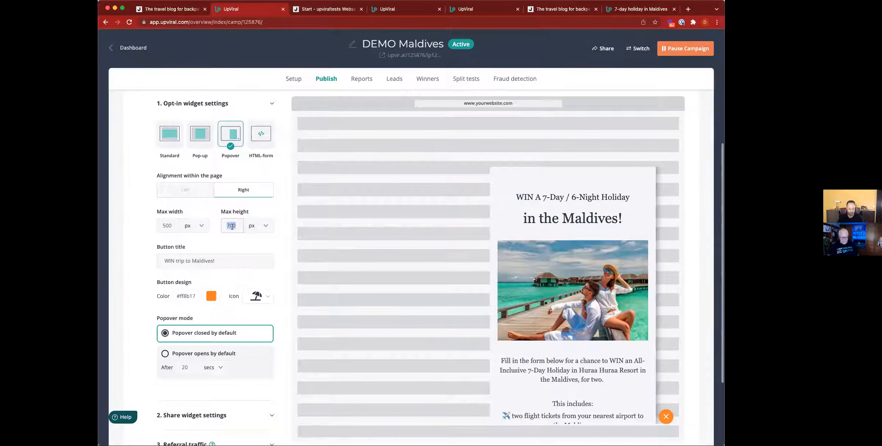
{"action": "type", "text": "750"}
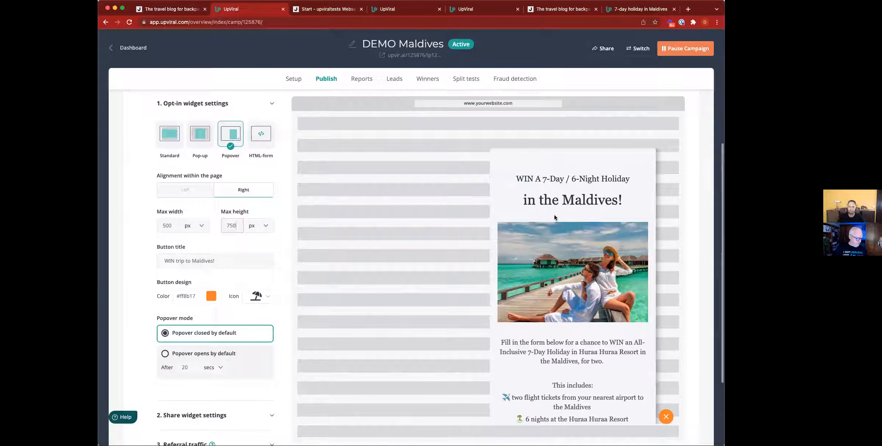
{"action": "scroll", "coordinate": [571, 265], "scroll_direction": "down", "scroll_amount": 2}
{"action": "scroll", "coordinate": [571, 265], "scroll_direction": "up", "scroll_amount": 1}
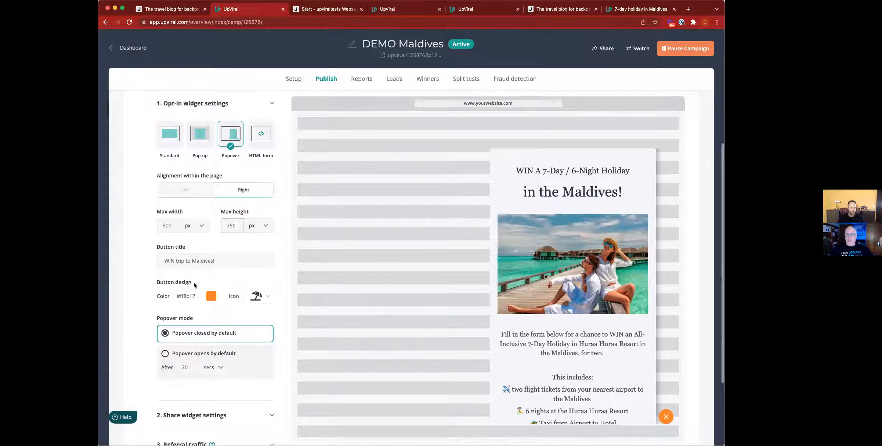
{"action": "left_click", "coordinate": [668, 418]}
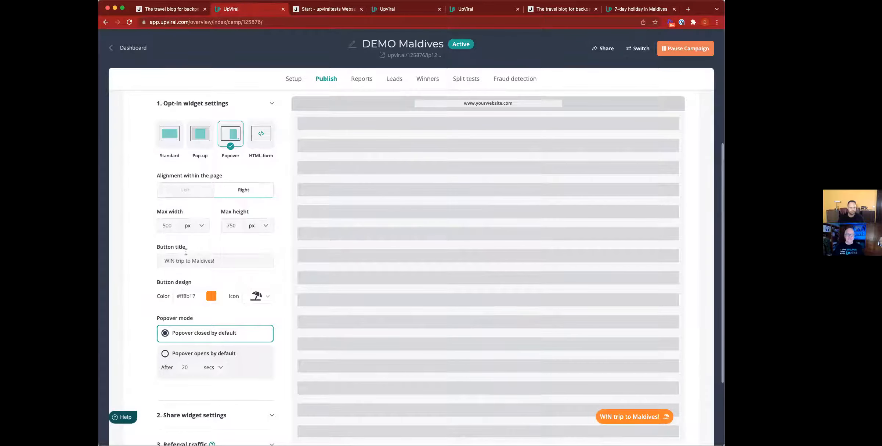
Change the button title from Maldives to Madagascar and auto-open the popover after 3 seconds
{"action": "double_click", "coordinate": [205, 260]}
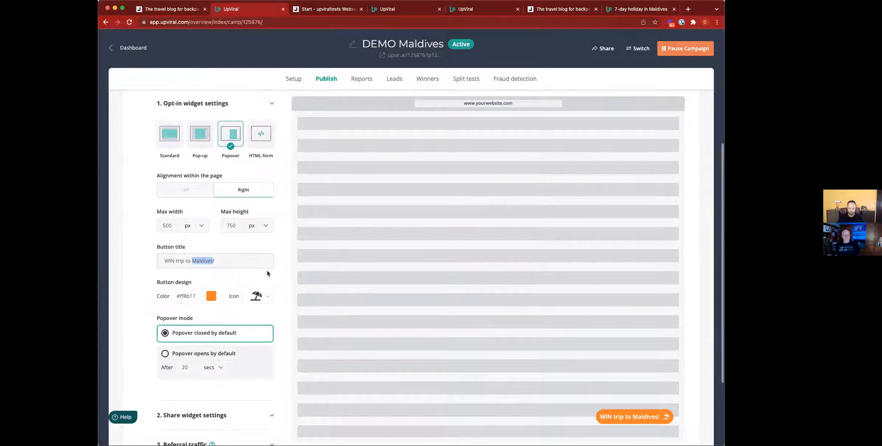
{"action": "key", "text": "BackSpace"}
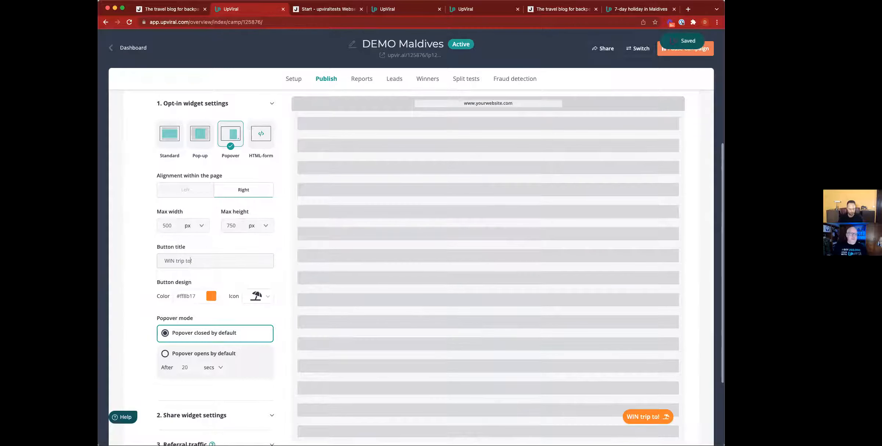
{"action": "type", "text": "Mada"}
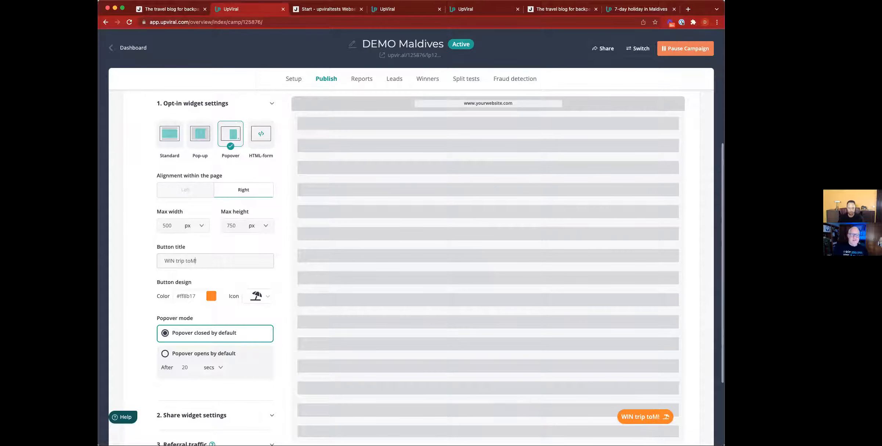
{"action": "type", "text": "gasc"}
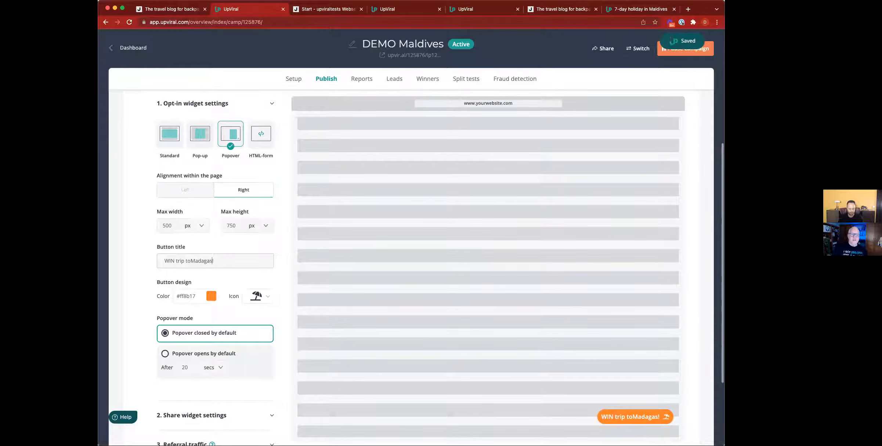
{"action": "type", "text": "ar!"}
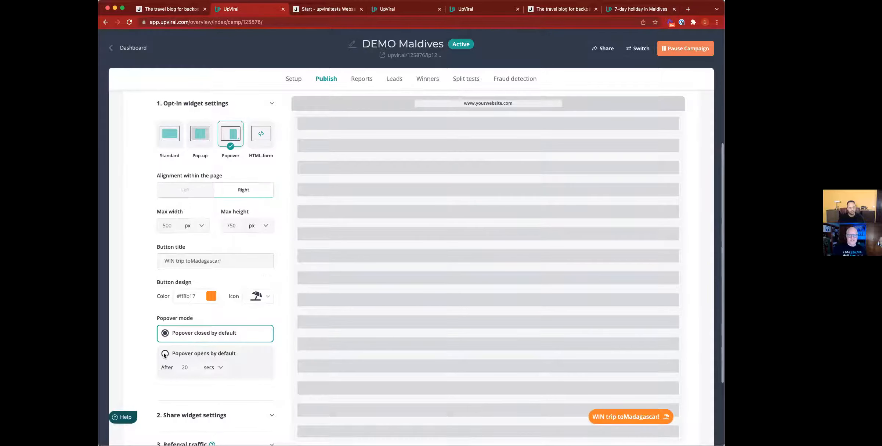
{"action": "double_click", "coordinate": [184, 367]}
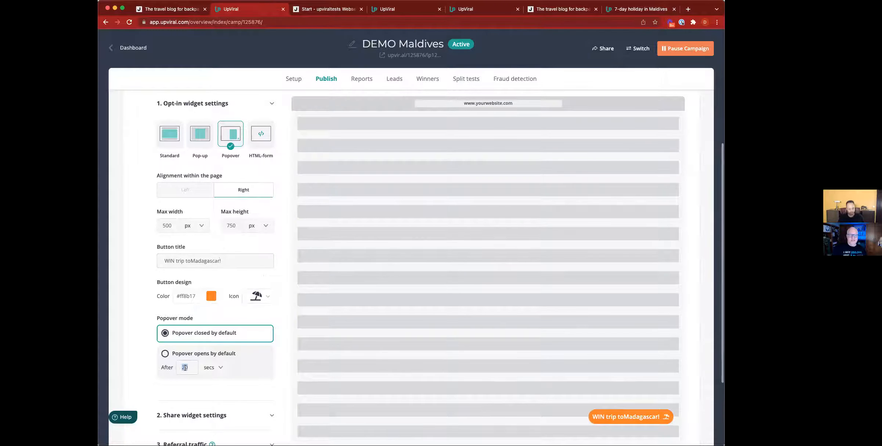
{"action": "type", "text": "3"}
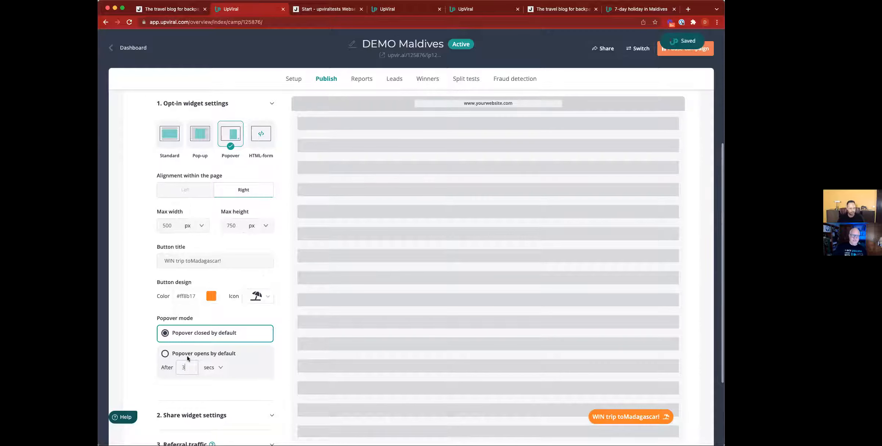
{"action": "left_click", "coordinate": [167, 354]}
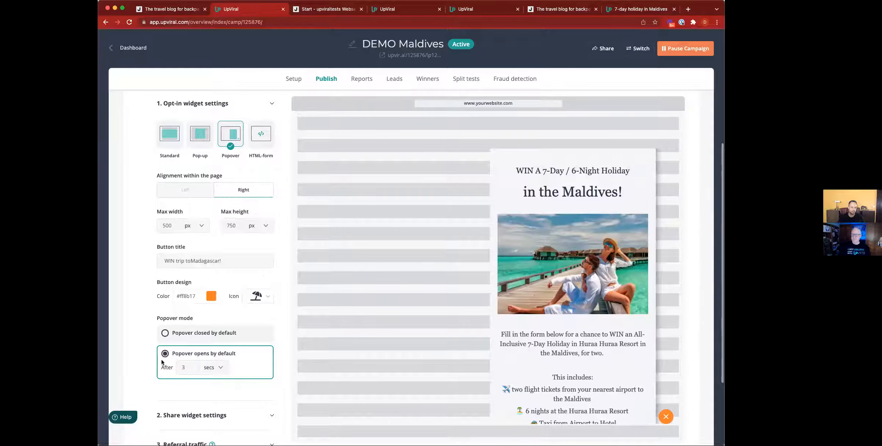
{"action": "scroll", "coordinate": [162, 362], "scroll_direction": "down", "scroll_amount": 4}
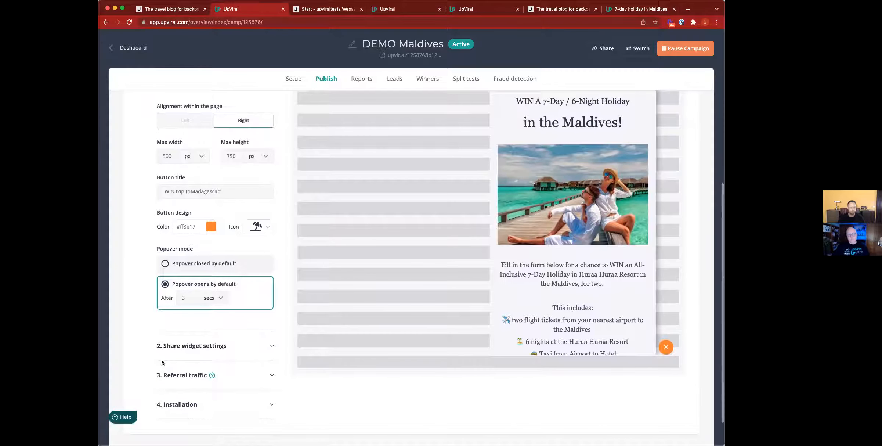
{"action": "scroll", "coordinate": [162, 363], "scroll_direction": "down", "scroll_amount": 2}
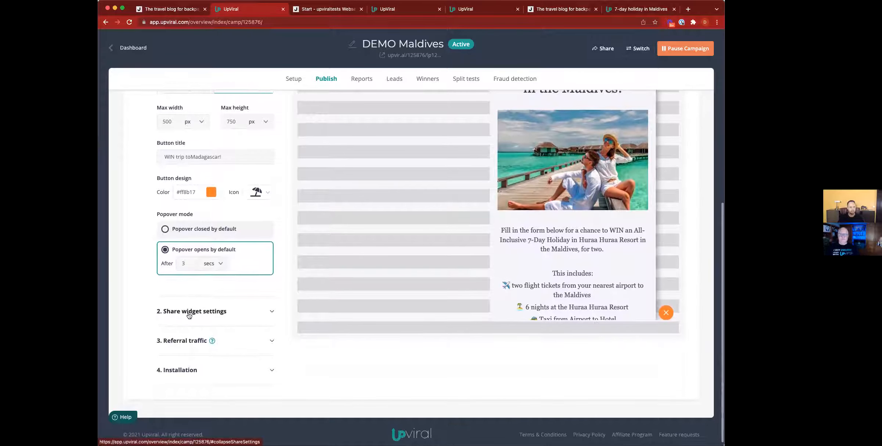
In 2. Share widget settings, choose 'Redirect to the following URL' after sign-up
{"action": "left_click", "coordinate": [188, 314]}
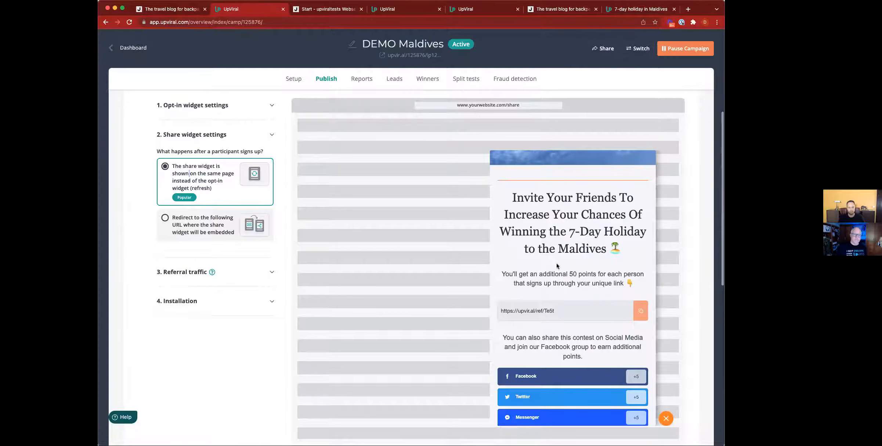
{"action": "left_click", "coordinate": [165, 218]}
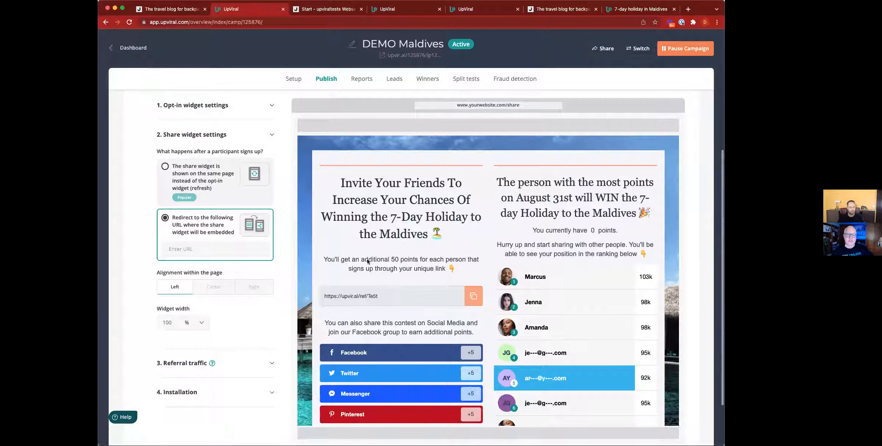
{"action": "left_click", "coordinate": [197, 249]}
{"action": "type", "text": "ww"}
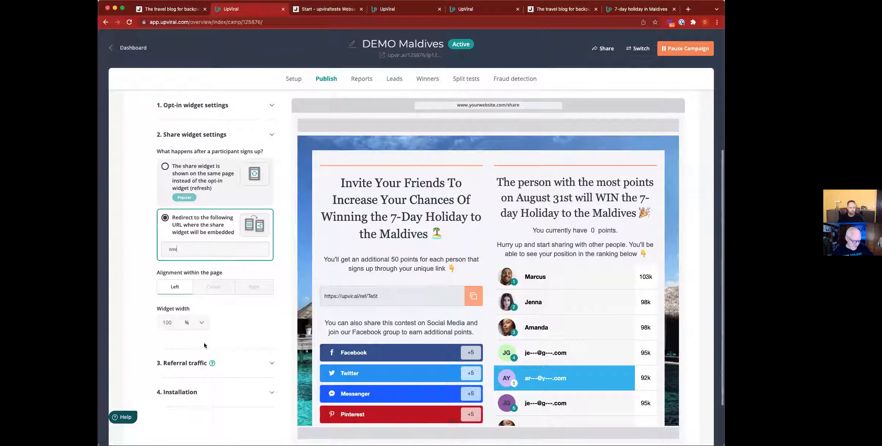
{"action": "left_click", "coordinate": [186, 363]}
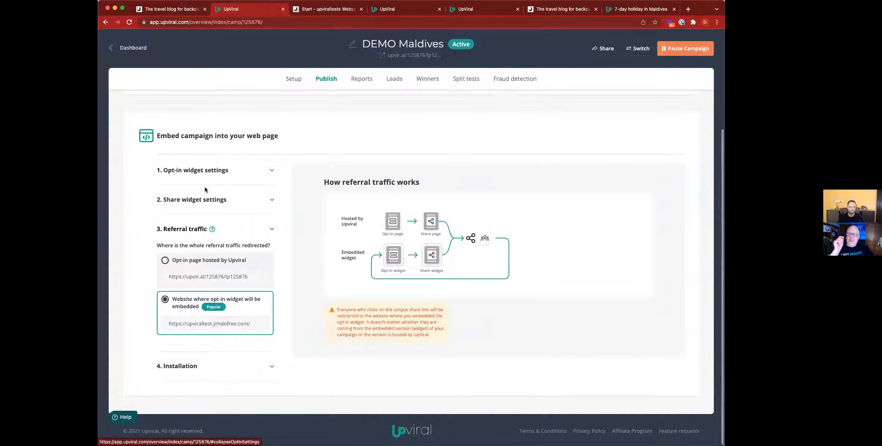
{"action": "left_click", "coordinate": [192, 200]}
{"action": "left_click", "coordinate": [194, 317]}
{"action": "type", "text": "www.te"}
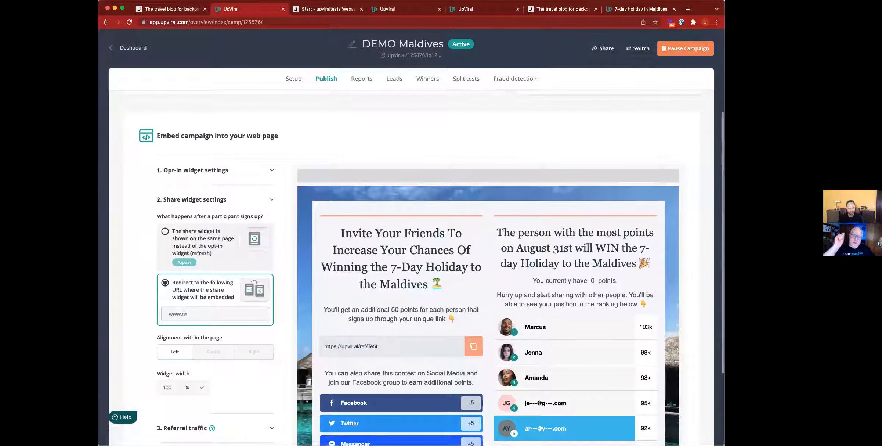
{"action": "type", "text": "st.com"}
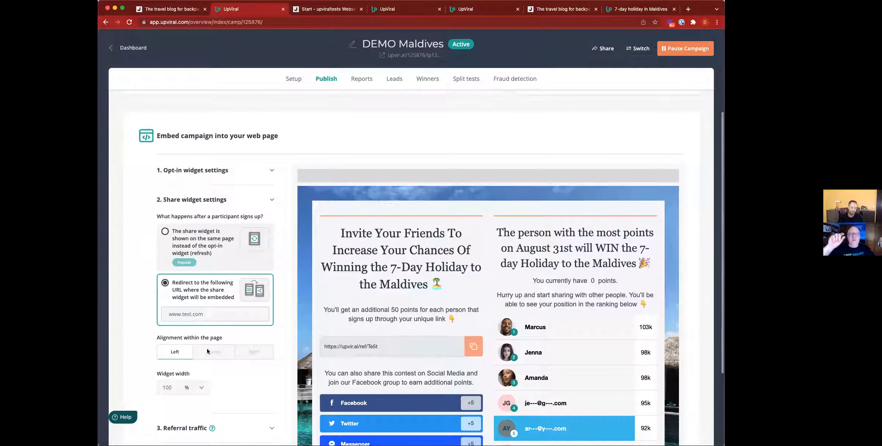
{"action": "left_click", "coordinate": [242, 340]}
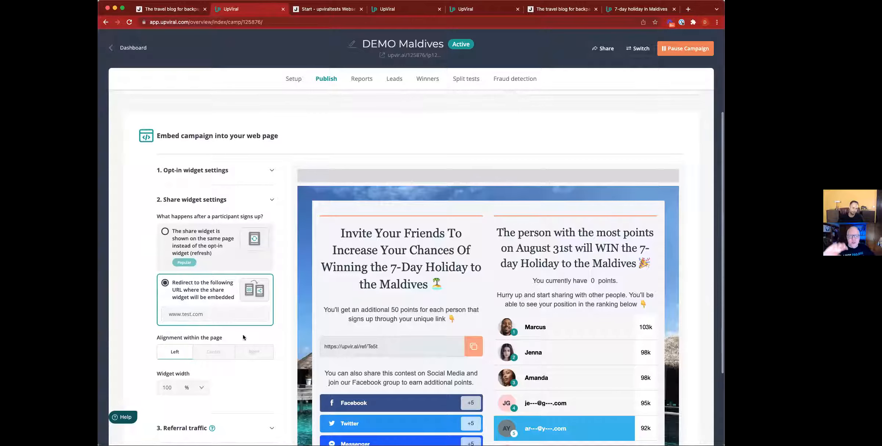
{"action": "scroll", "coordinate": [242, 338], "scroll_direction": "down", "scroll_amount": 2}
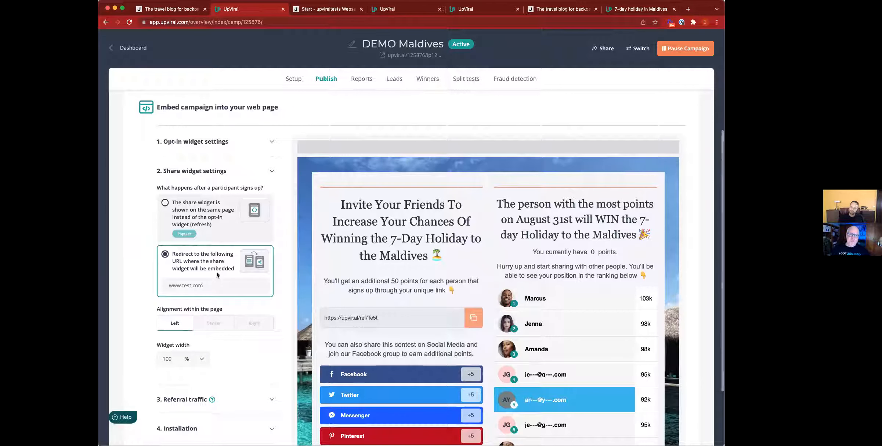
{"action": "scroll", "coordinate": [217, 275], "scroll_direction": "down", "scroll_amount": 3}
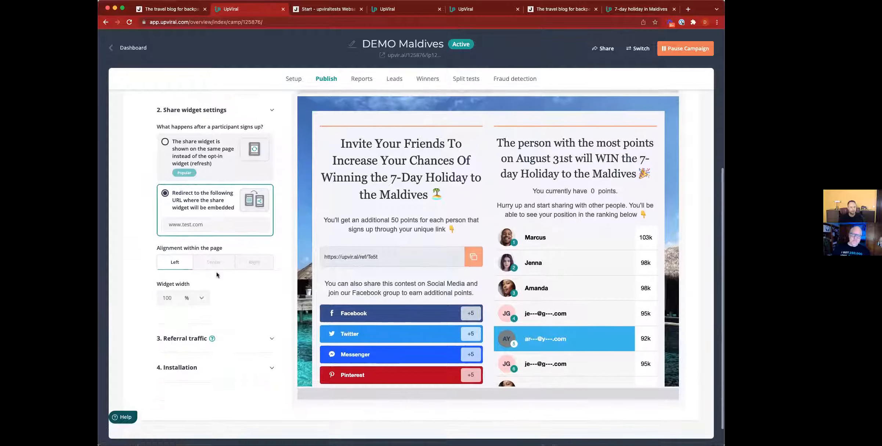
{"action": "scroll", "coordinate": [217, 275], "scroll_direction": "down", "scroll_amount": 1}
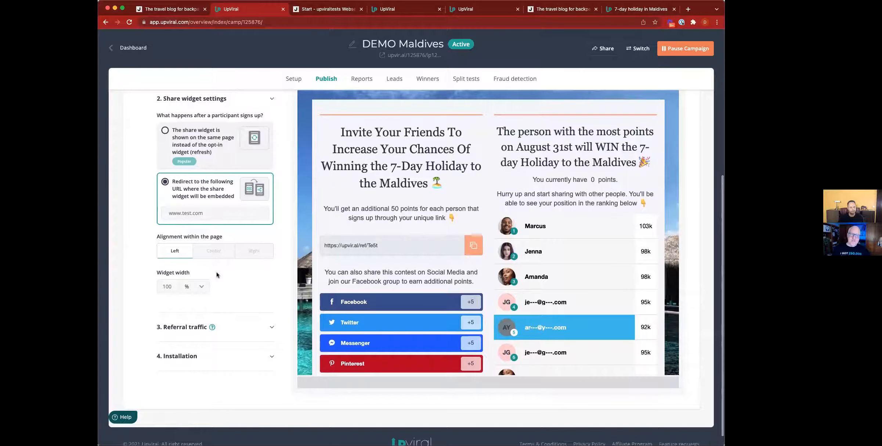
{"action": "left_click", "coordinate": [178, 331]}
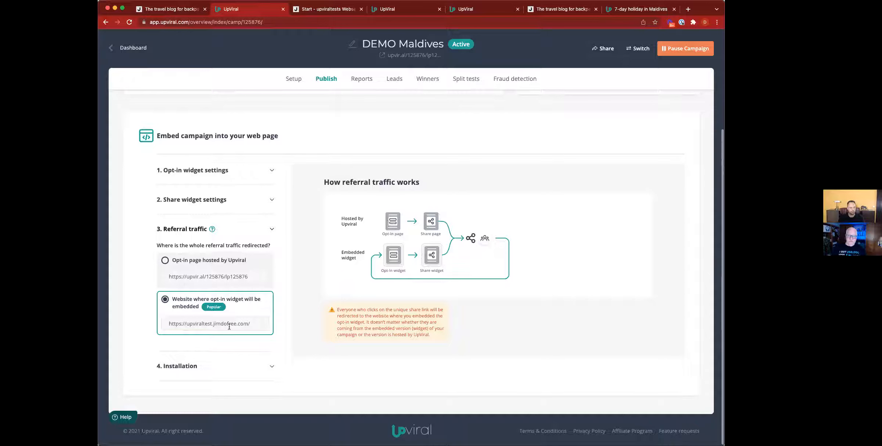
Expand 4. Installation to reveal the opt-in and share widget code snippets
{"action": "left_click", "coordinate": [179, 367]}
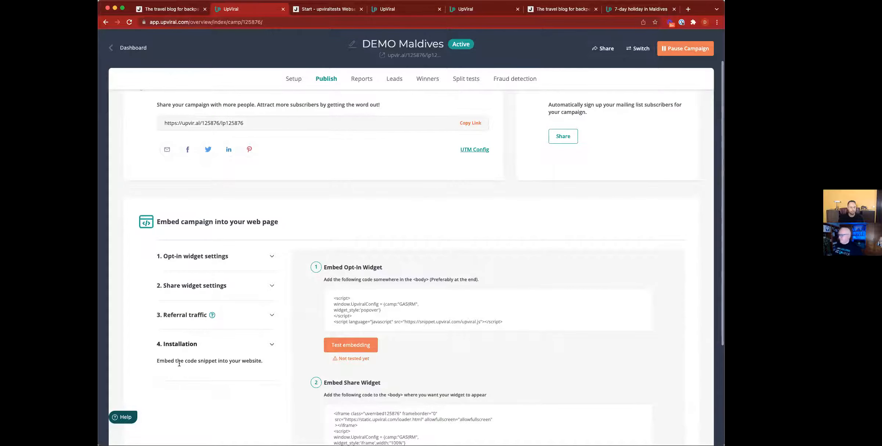
Set the share widget to be shown on the same page after sign-up
{"action": "left_click", "coordinate": [201, 286]}
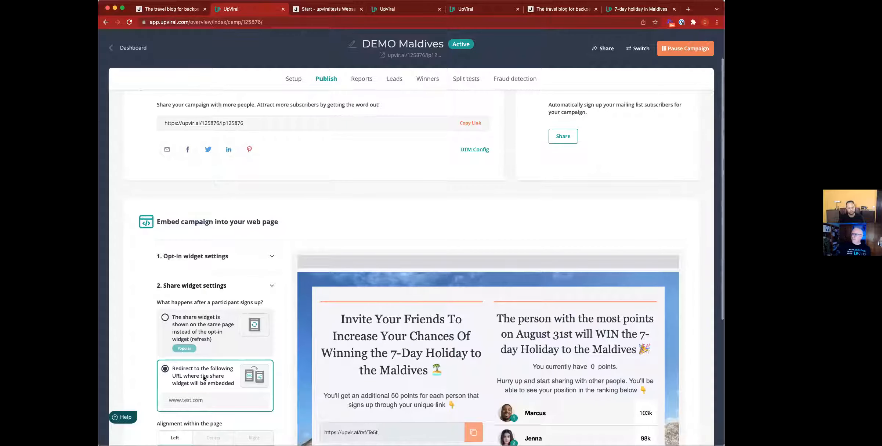
{"action": "left_click", "coordinate": [210, 332]}
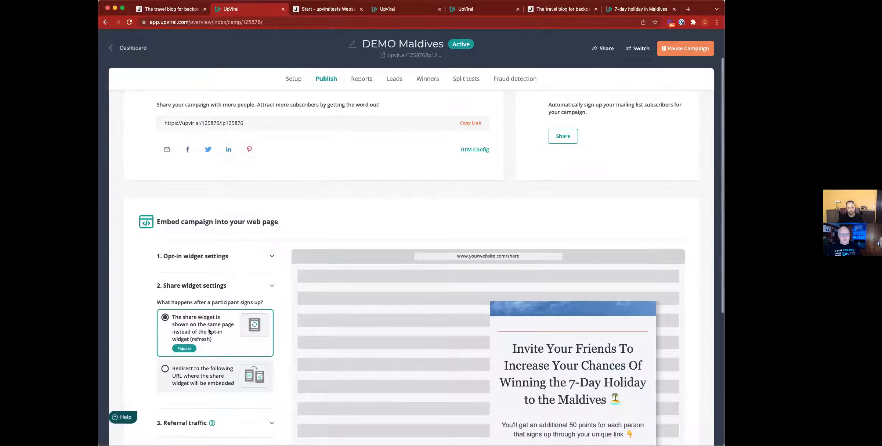
{"action": "scroll", "coordinate": [209, 331], "scroll_direction": "down", "scroll_amount": 3}
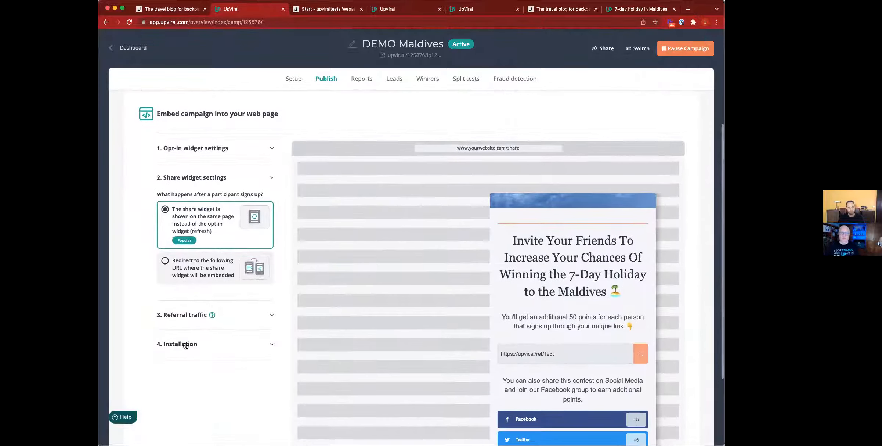
Copy the opt-in widget embed code from 4. Installation to the clipboard
{"action": "left_click", "coordinate": [180, 343]}
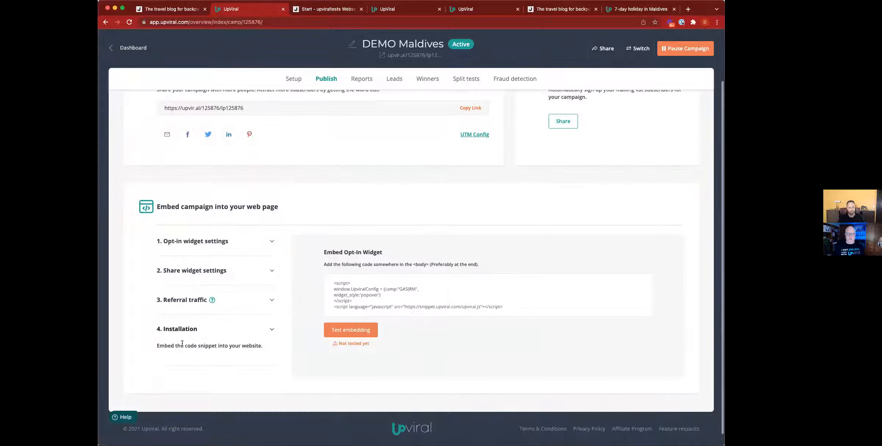
{"action": "mouse_move", "coordinate": [384, 303]}
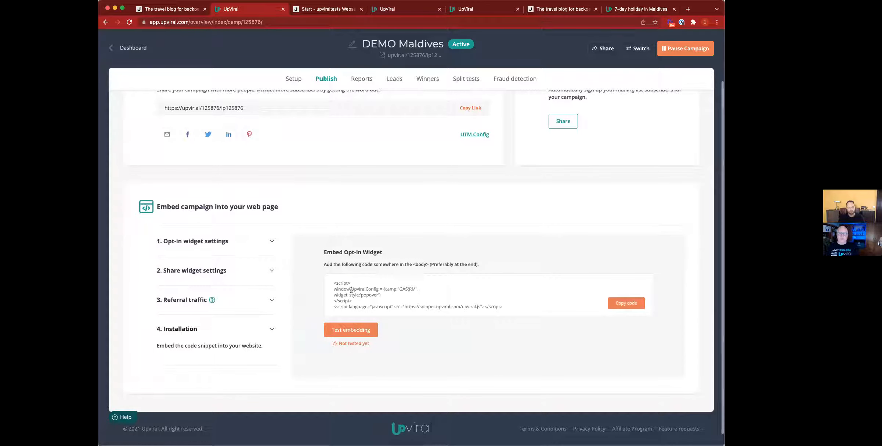
{"action": "left_click_drag", "start_coordinate": [334, 283], "coordinate": [525, 308]}
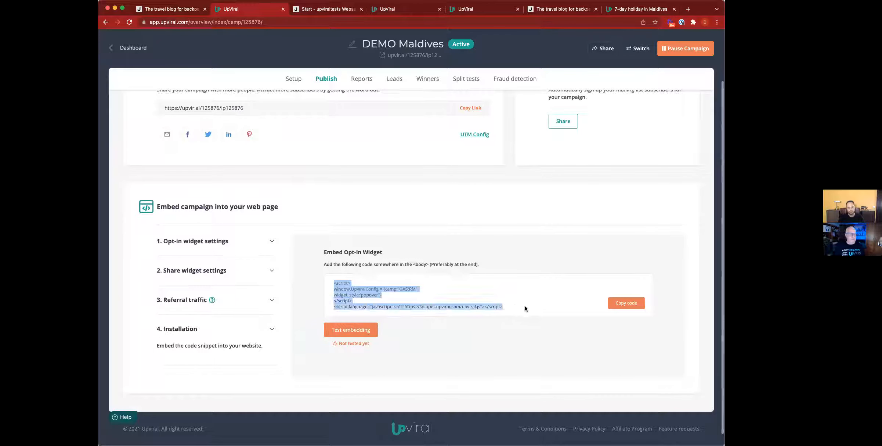
{"action": "left_click", "coordinate": [515, 330]}
{"action": "left_click", "coordinate": [629, 306]}
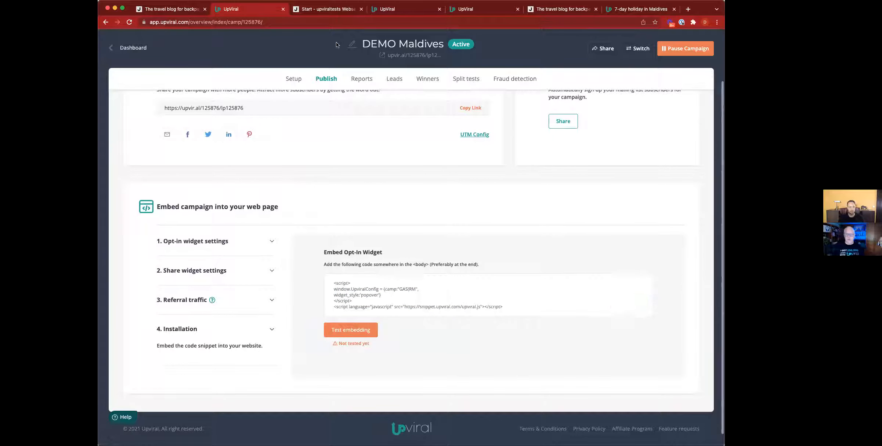
{"action": "left_click", "coordinate": [630, 306]}
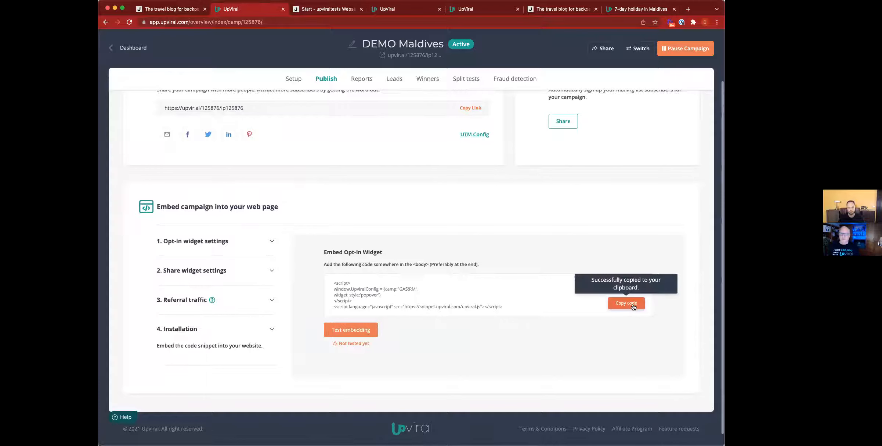
On the Jimdo 'Start - upviraltests Website' page, select the element beneath the 'Das bin ich' text
{"action": "left_click", "coordinate": [336, 11]}
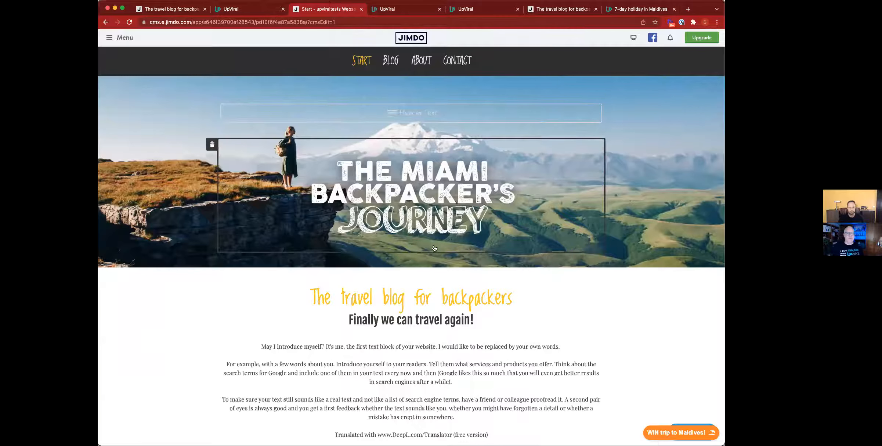
{"action": "scroll", "coordinate": [434, 248], "scroll_direction": "down", "scroll_amount": 1}
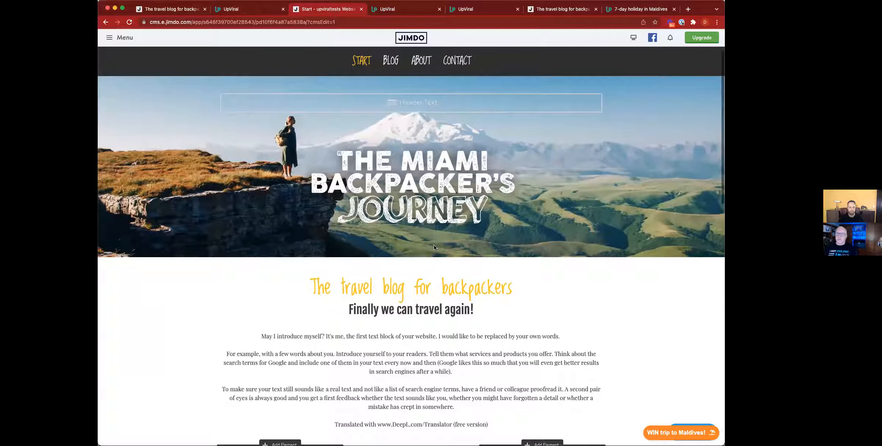
{"action": "scroll", "coordinate": [433, 245], "scroll_direction": "down", "scroll_amount": 4}
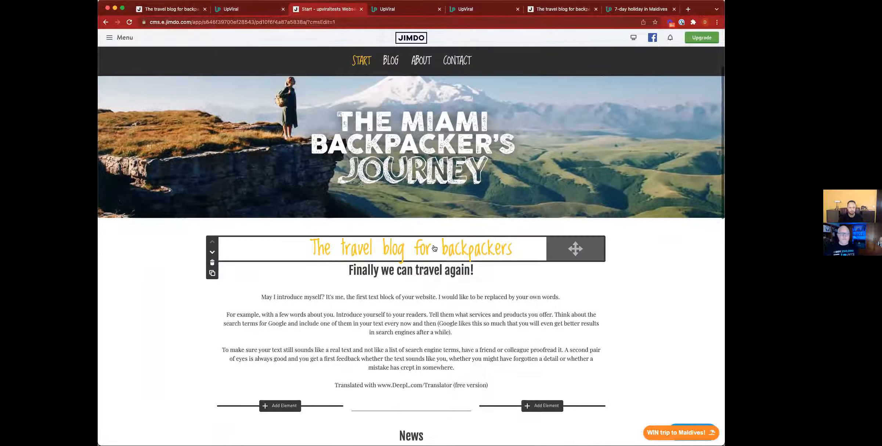
{"action": "scroll", "coordinate": [434, 245], "scroll_direction": "down", "scroll_amount": 6}
{"action": "scroll", "coordinate": [434, 248], "scroll_direction": "down", "scroll_amount": 1}
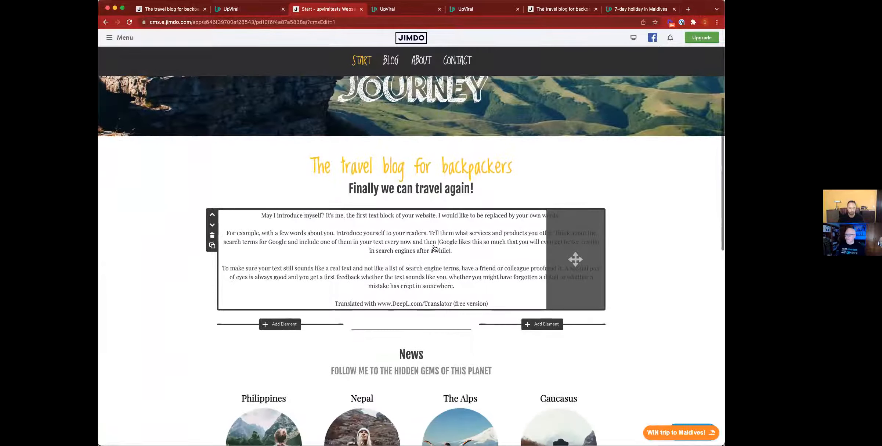
{"action": "scroll", "coordinate": [434, 249], "scroll_direction": "down", "scroll_amount": 20}
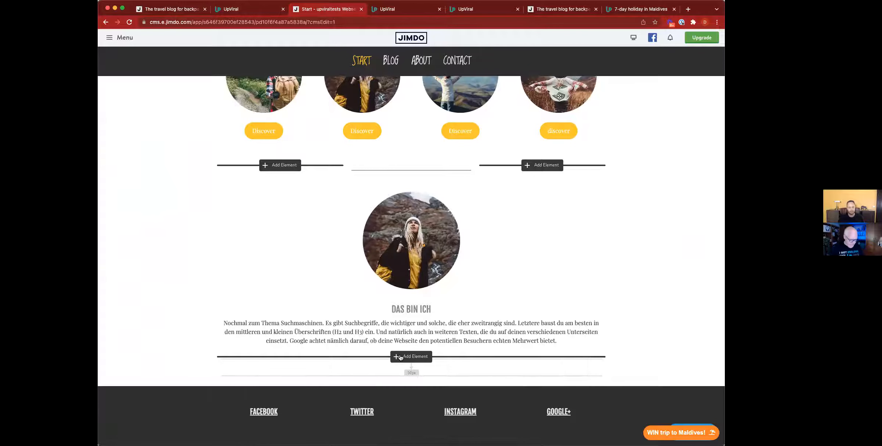
{"action": "left_click", "coordinate": [361, 355]}
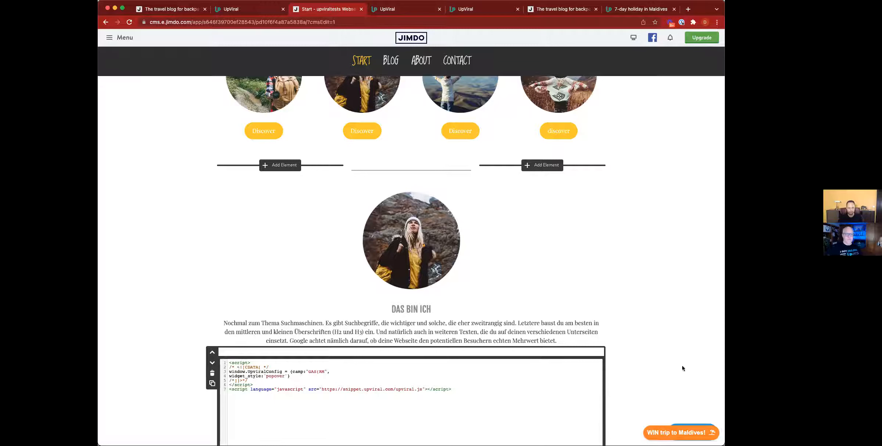
{"action": "scroll", "coordinate": [543, 367], "scroll_direction": "down", "scroll_amount": 10}
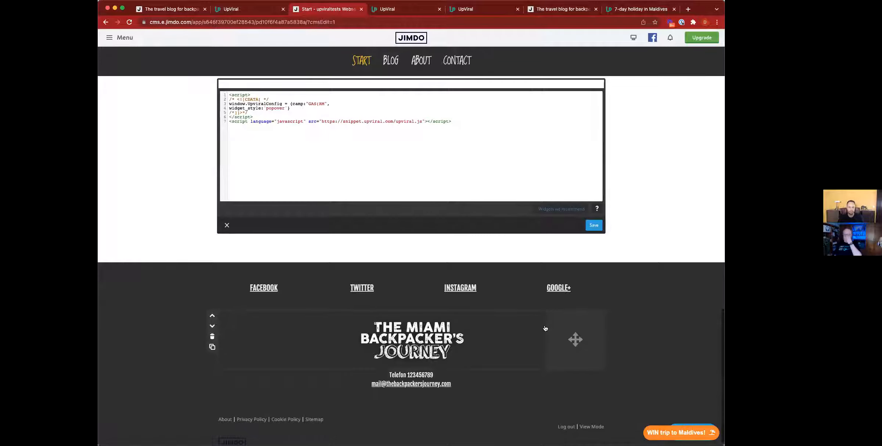
{"action": "scroll", "coordinate": [508, 281], "scroll_direction": "up", "scroll_amount": 2}
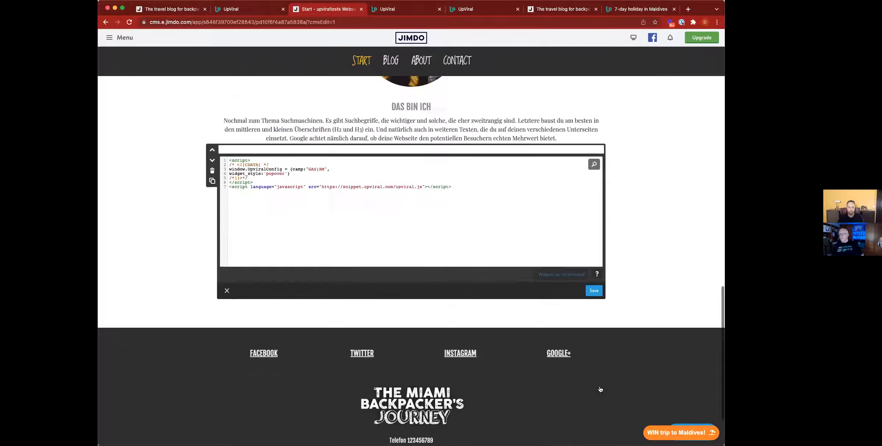
{"action": "scroll", "coordinate": [601, 357], "scroll_direction": "up", "scroll_amount": 2}
{"action": "left_click", "coordinate": [599, 350]}
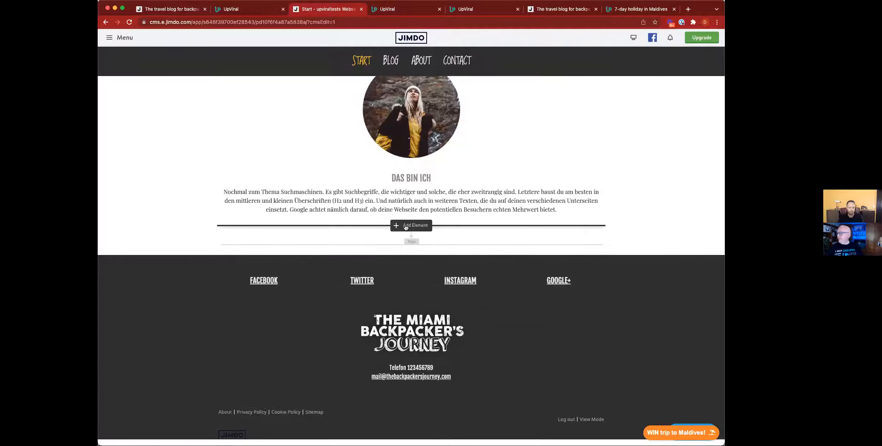
Add a Widget / HTML element under 'Das bin ich', paste the UpViral embed code, and close its editor
{"action": "left_click", "coordinate": [406, 223]}
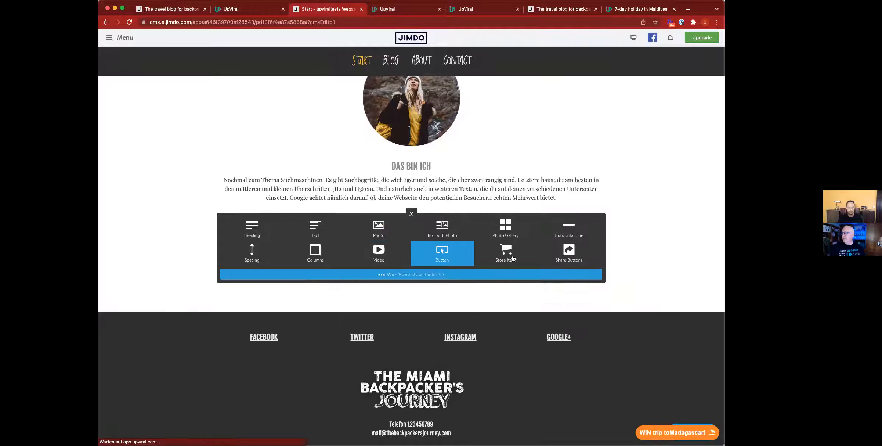
{"action": "left_click", "coordinate": [421, 276]}
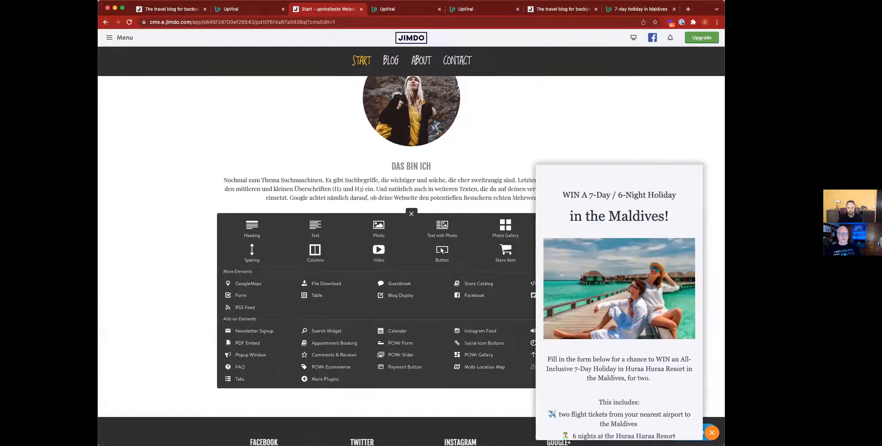
{"action": "left_click", "coordinate": [712, 432]}
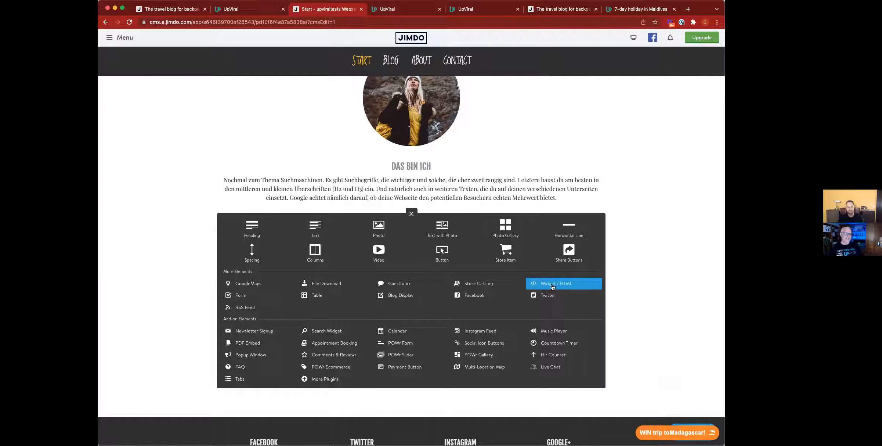
{"action": "left_click", "coordinate": [578, 286]}
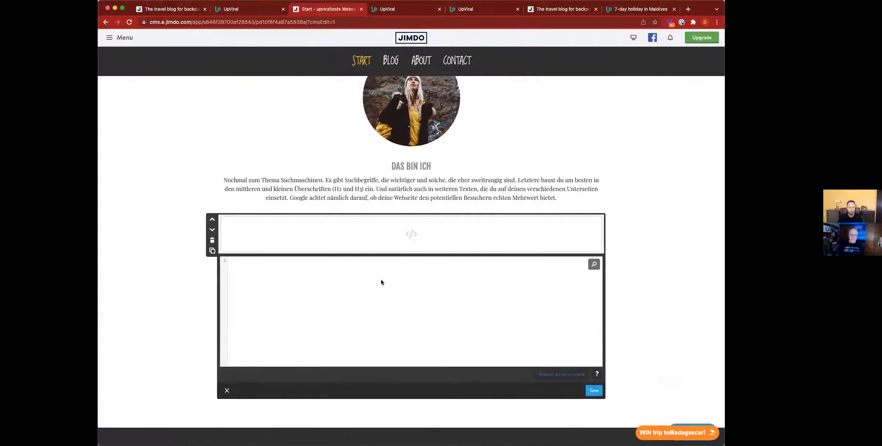
{"action": "key", "text": "super+v"}
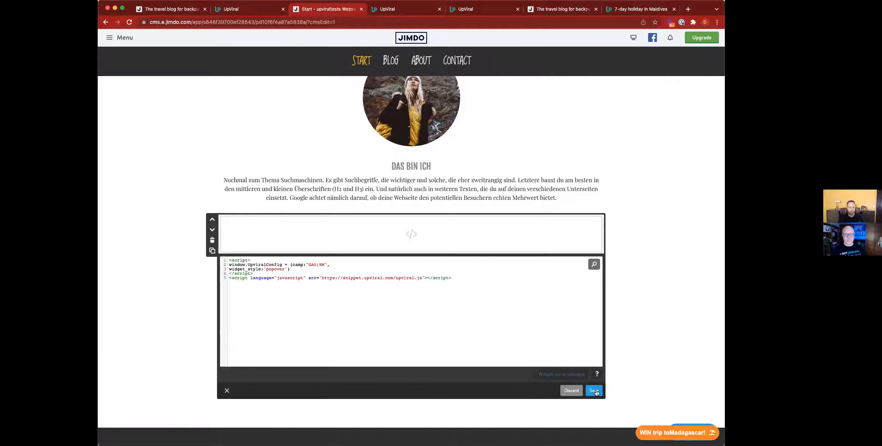
{"action": "left_click", "coordinate": [570, 390]}
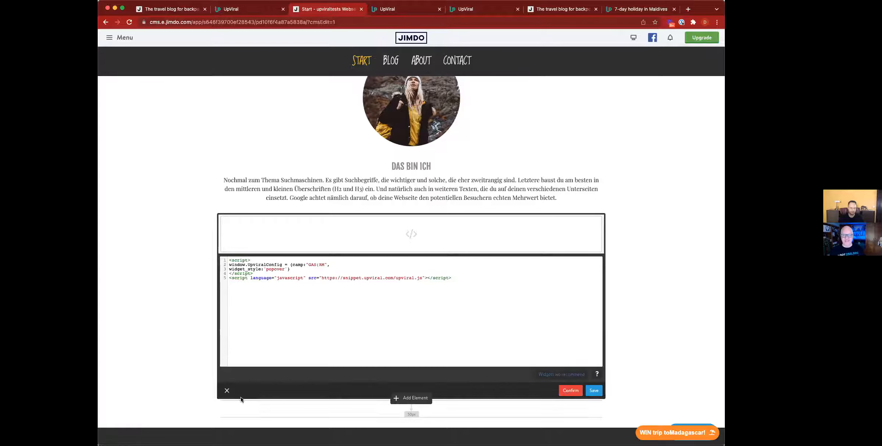
{"action": "left_click", "coordinate": [225, 390]}
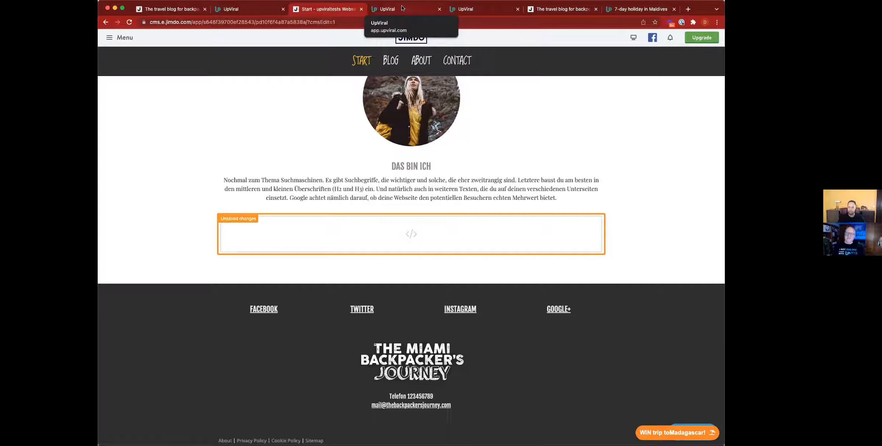
Leave the unsaved Jimdo widget and return to the UpViral DEMO Maldives Publish tab
{"action": "mouse_move", "coordinate": [410, 216]}
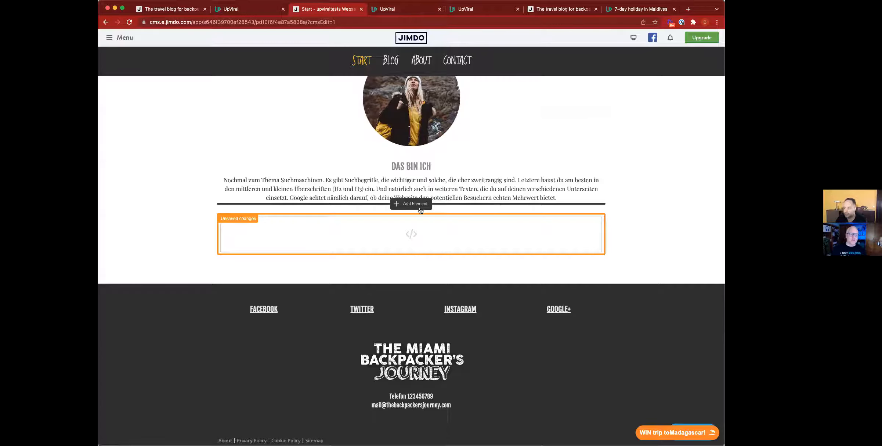
{"action": "left_click", "coordinate": [250, 11]}
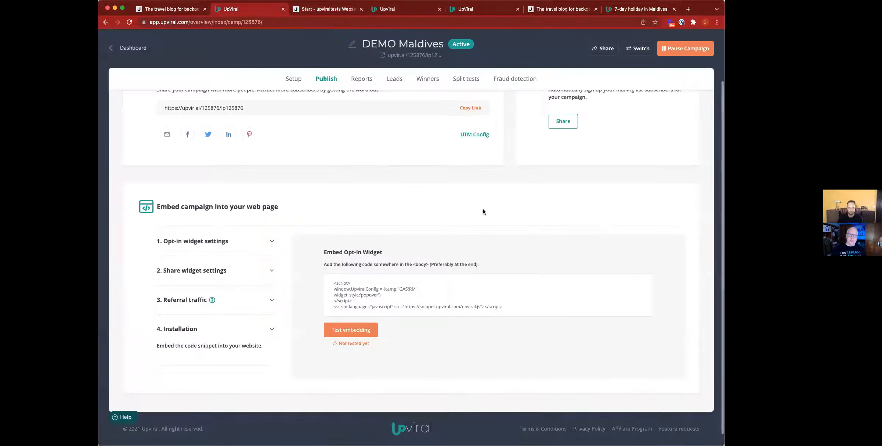
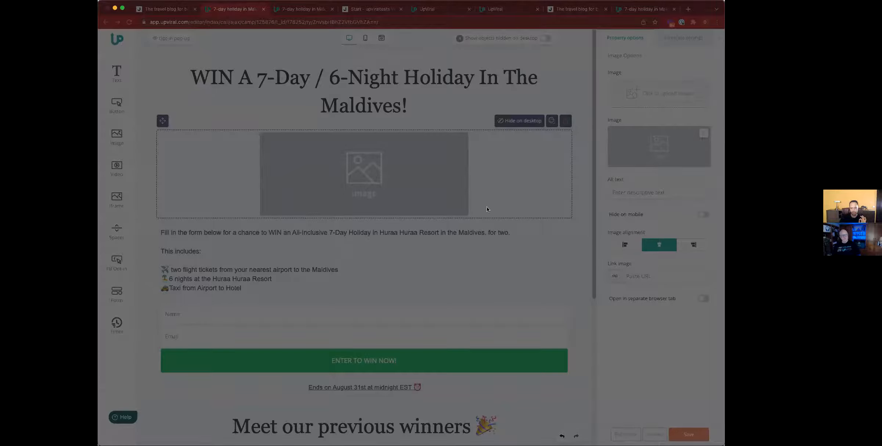
Upload a smaller celebratory GIF under the opt-in headline, then save and exit to the thank-you page editor
{"action": "left_click", "coordinate": [459, 196]}
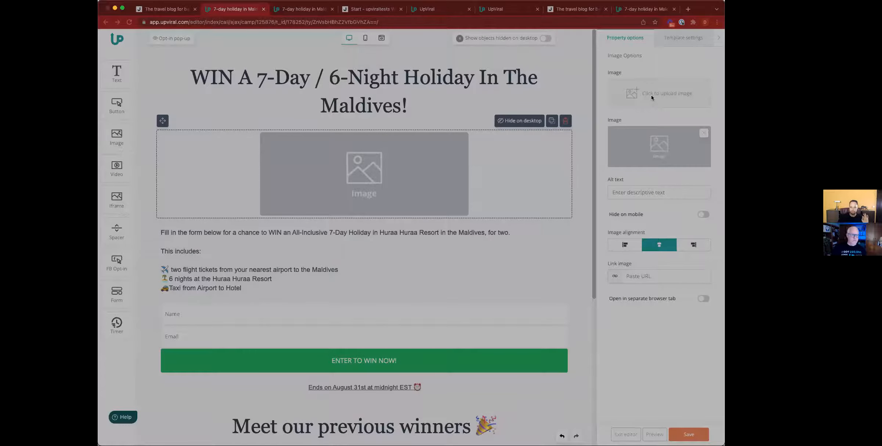
{"action": "left_click", "coordinate": [651, 96]}
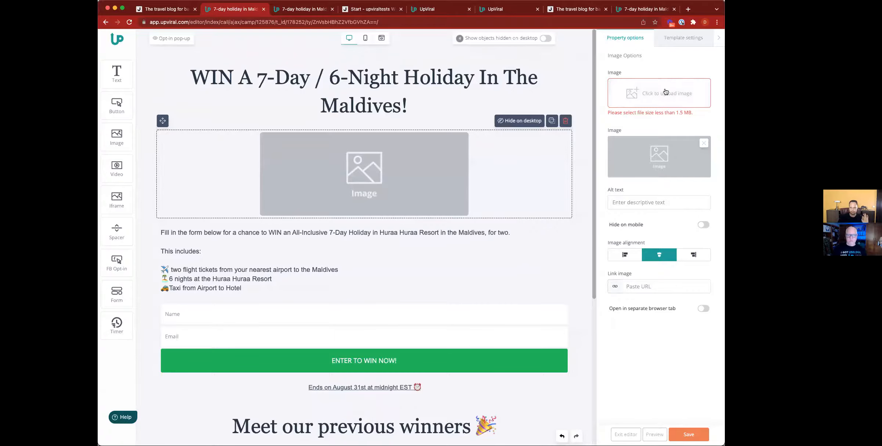
{"action": "left_click", "coordinate": [326, 194]}
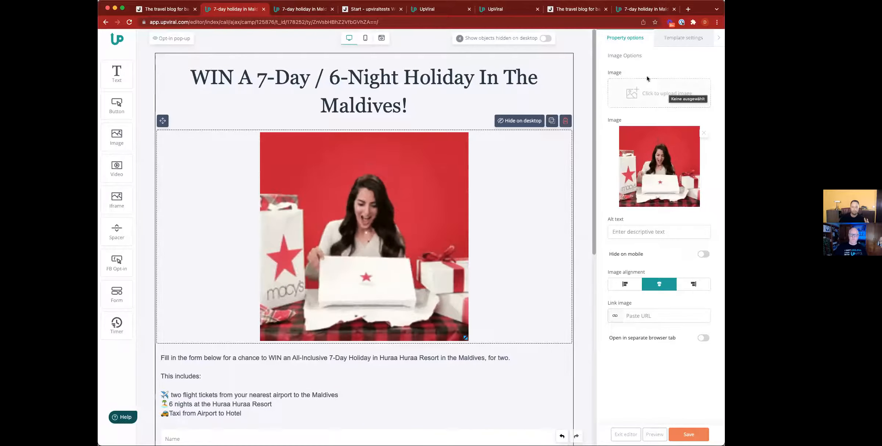
{"action": "left_click", "coordinate": [649, 95]}
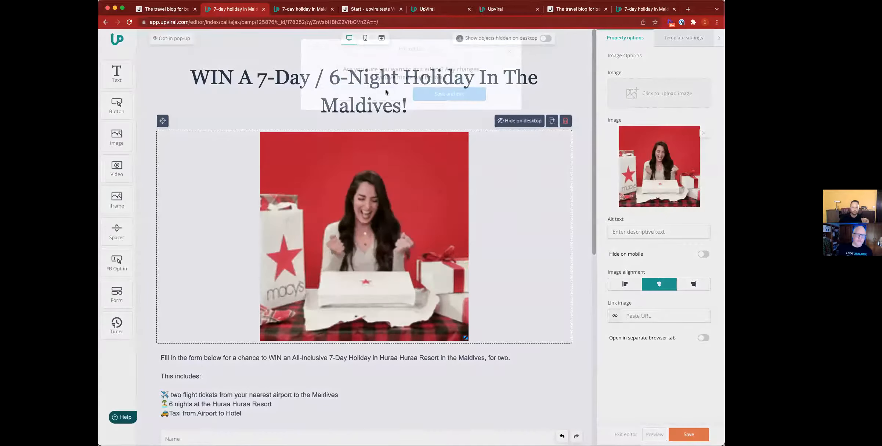
{"action": "left_click", "coordinate": [386, 91]}
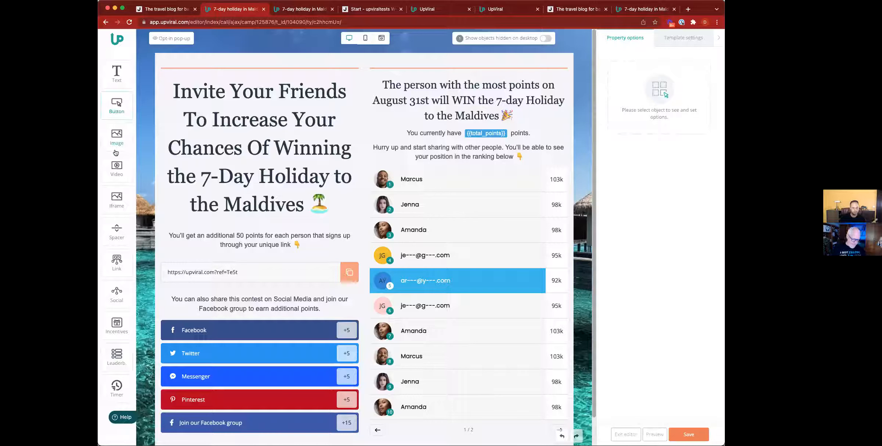
Add an image block under the Invite Your Friends heading and start uploading a GIF into it
{"action": "left_click_drag", "start_coordinate": [119, 143], "coordinate": [298, 220]}
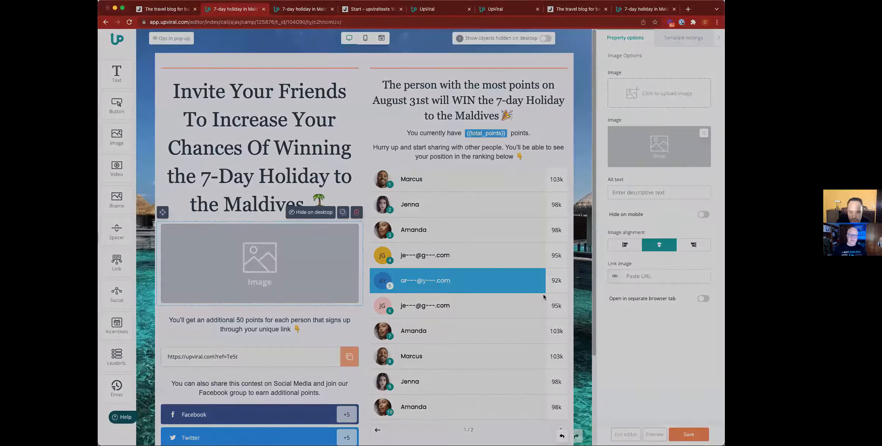
{"action": "left_click", "coordinate": [537, 293]}
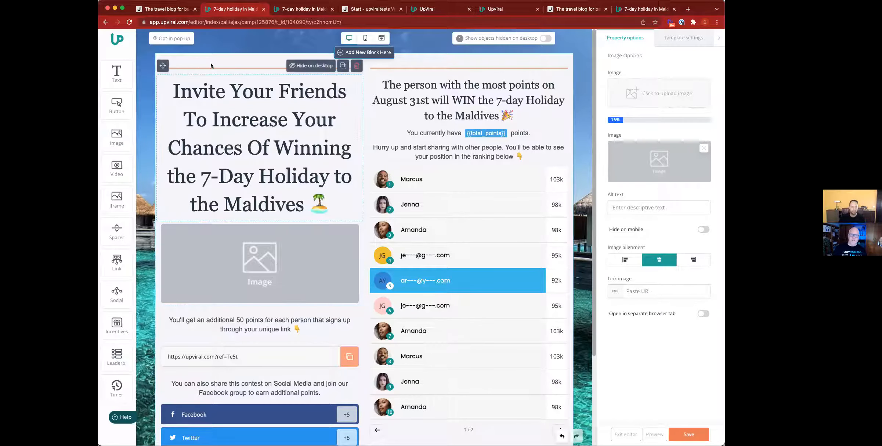
Select the entire Invite Your Friends heading text for replacement
{"action": "left_click", "coordinate": [191, 95]}
{"action": "key", "text": "super+a"}
{"action": "key", "text": "BackSpace"}
{"action": "type", "text": "Invite Your Friends To Increase Your Chances Of Winning the 7-Day Holiday to the Maldives 🏝"}
{"action": "left_click_drag", "start_coordinate": [171, 90], "coordinate": [375, 221]}
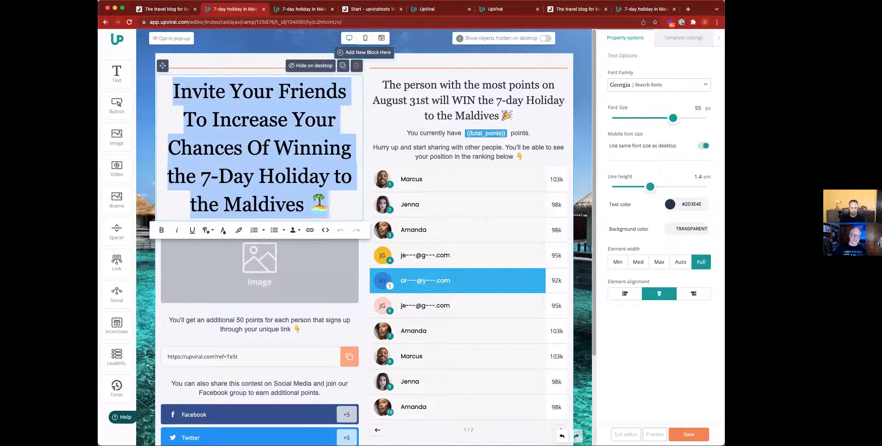
Retype the heading as 'Wohoo! You joined the campaign!', fixing typos along the way
{"action": "type", "text": "Great!"}
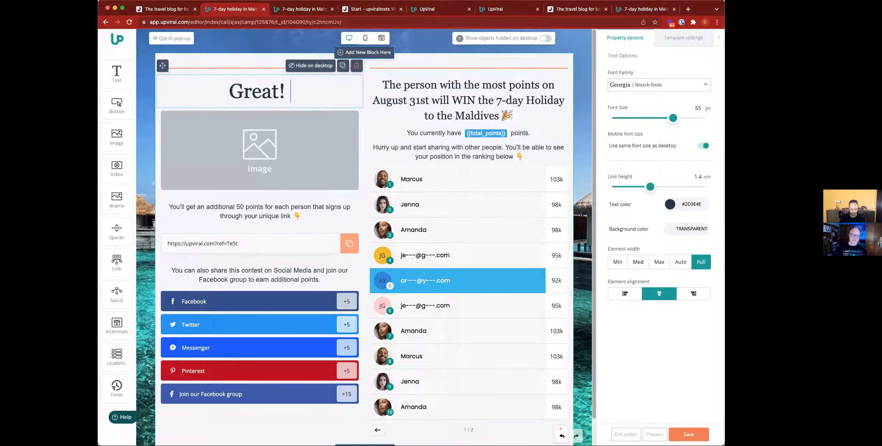
{"action": "type", "text": " W"}
{"action": "key", "text": "BackSpace"}
{"action": "key", "text": "BackSpace"}
{"action": "key", "text": "BackSpace"}
{"action": "key", "text": "BackSpace"}
{"action": "key", "text": "BackSpace"}
{"action": "key", "text": "BackSpace"}
{"action": "key", "text": "BackSpace"}
{"action": "key", "text": "BackSpace"}
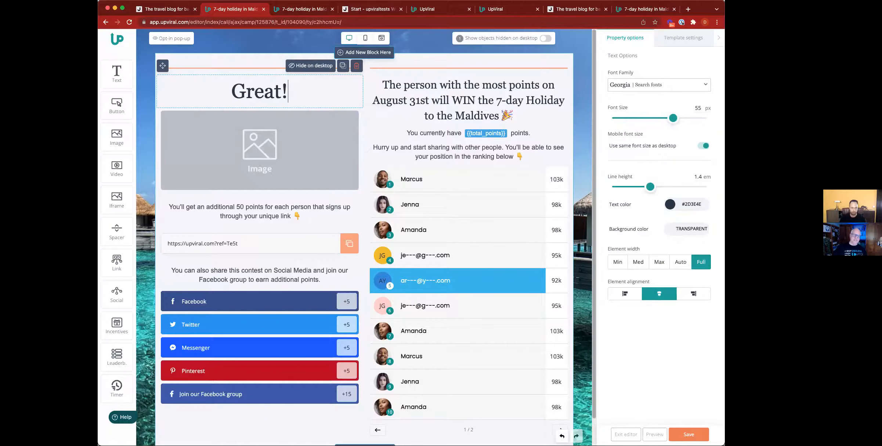
{"action": "type", "text": "Wh"}
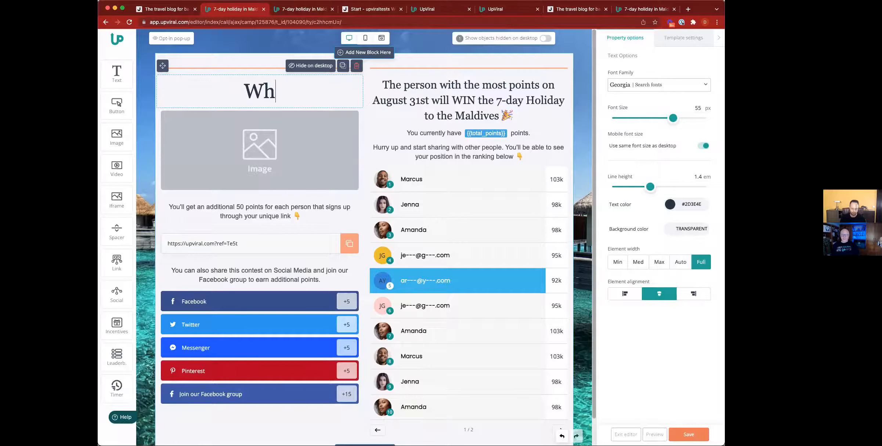
{"action": "type", "text": "ohoo\""}
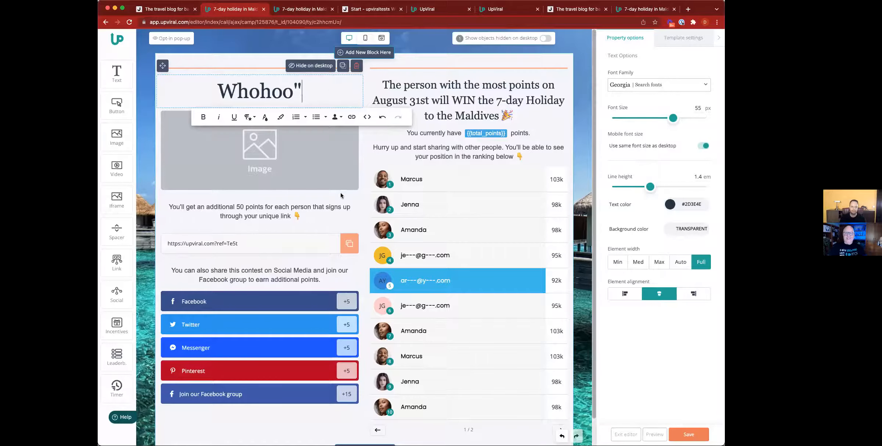
{"action": "key", "text": "BackSpace"}
{"action": "type", "text": "!"}
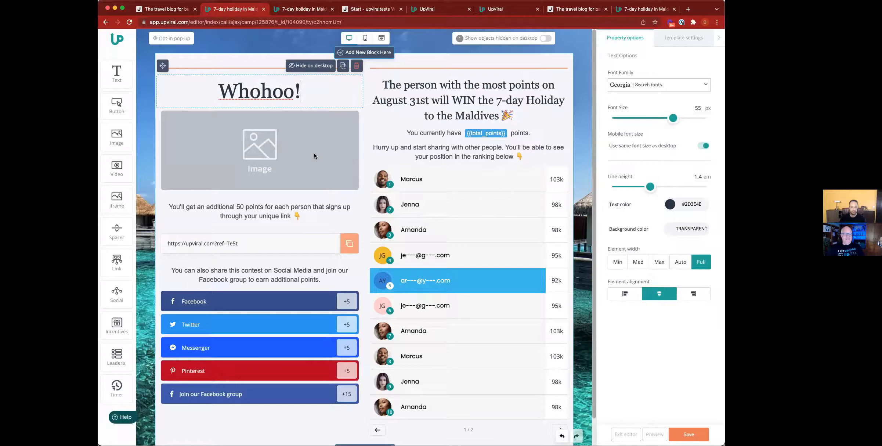
{"action": "left_click", "coordinate": [247, 88]}
{"action": "key", "text": "BackSpace"}
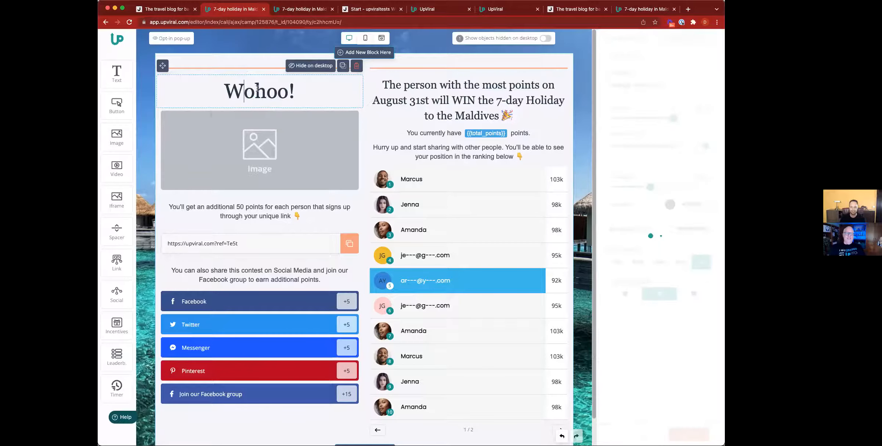
{"action": "left_click", "coordinate": [312, 79]}
{"action": "type", "text": "You "}
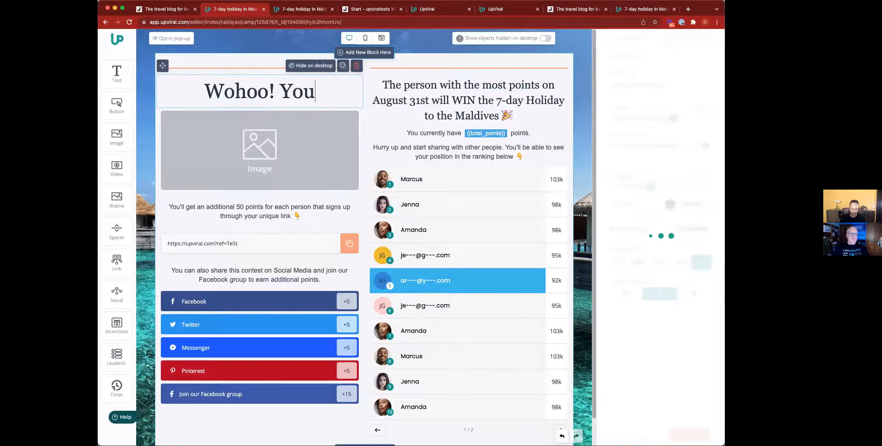
{"action": "type", "text": "Jpin"}
{"action": "key", "text": "BackSpace"}
{"action": "key", "text": "BackSpace"}
{"action": "key", "text": "BackSpace"}
{"action": "key", "text": "BackSpace"}
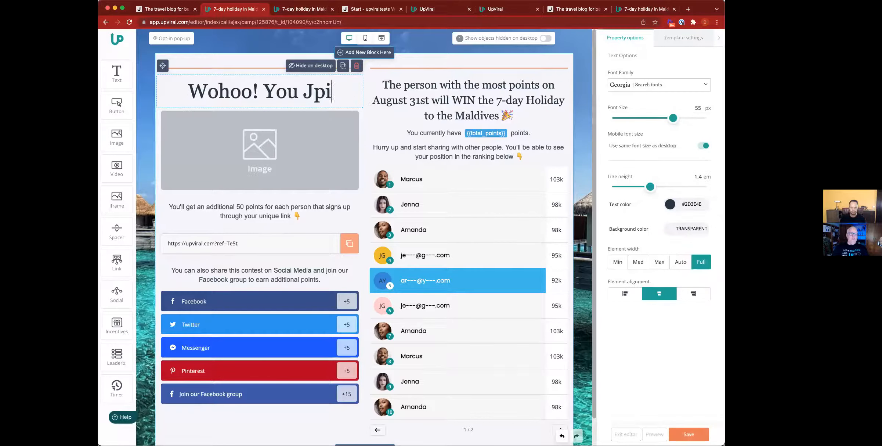
{"action": "type", "text": "jpoin"}
{"action": "key", "text": "BackSpace"}
{"action": "key", "text": "BackSpace"}
{"action": "key", "text": "BackSpace"}
{"action": "key", "text": "BackSpace"}
{"action": "type", "text": "oined the "}
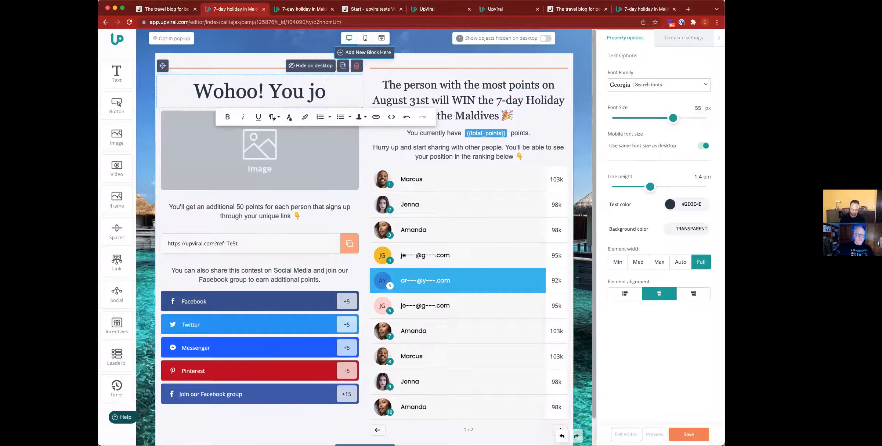
{"action": "type", "text": "campaign!"}
Select the confetti GIF image block, then the two-column row to view its Row Options
{"action": "left_click", "coordinate": [320, 156]}
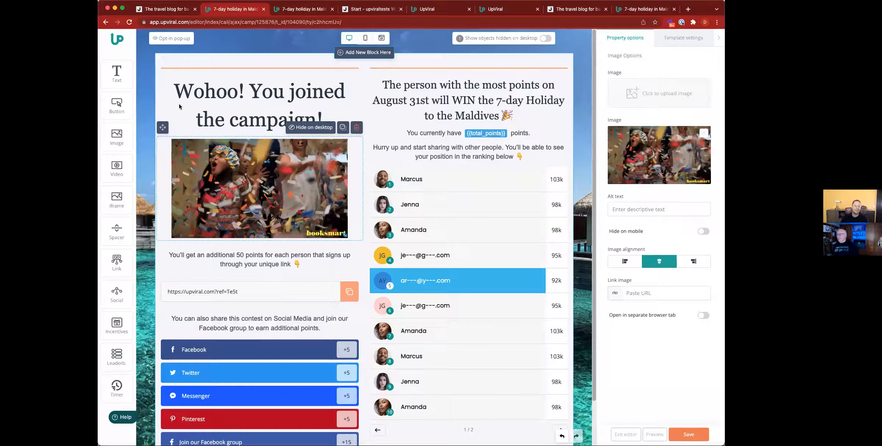
{"action": "left_click", "coordinate": [243, 190]}
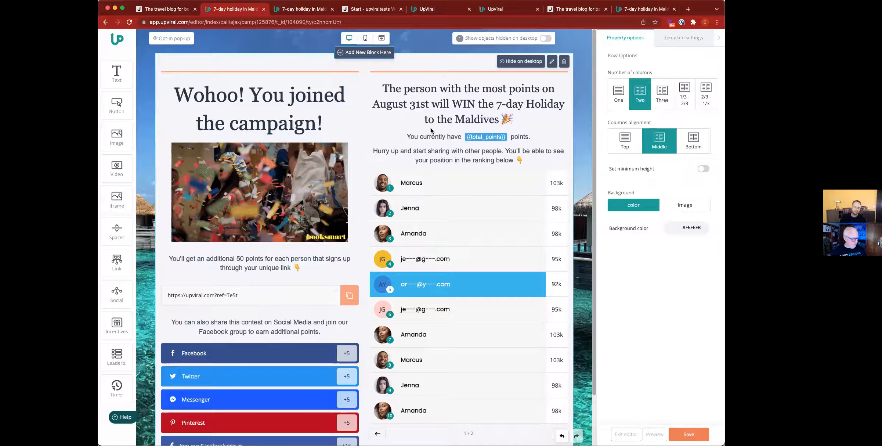
Add an image block beneath the right column's Maldives prize heading and start uploading a file
{"action": "left_click_drag", "start_coordinate": [115, 142], "coordinate": [476, 175]}
{"action": "left_click_drag", "start_coordinate": [575, 146], "coordinate": [652, 94]}
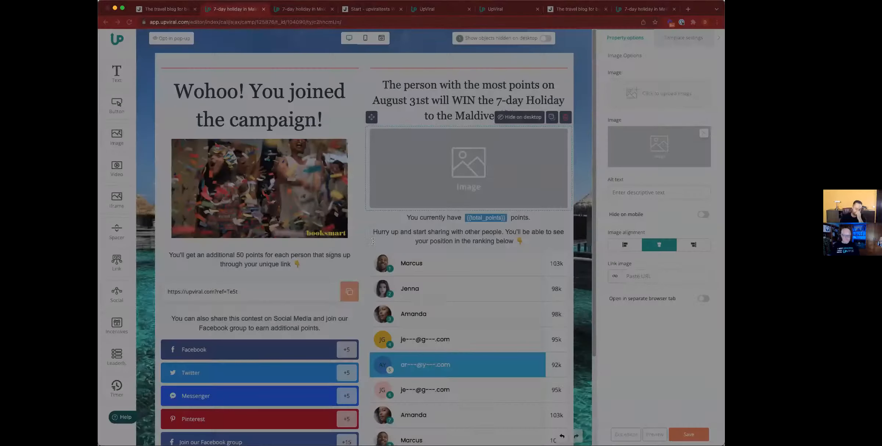
{"action": "double_click", "coordinate": [374, 242]}
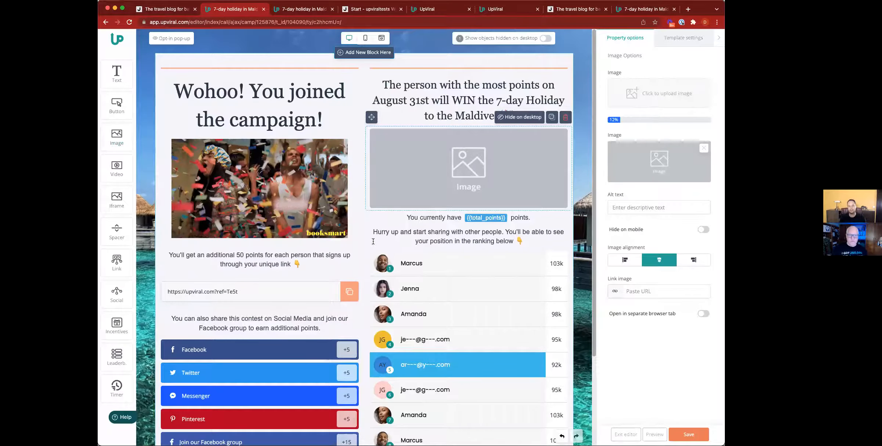
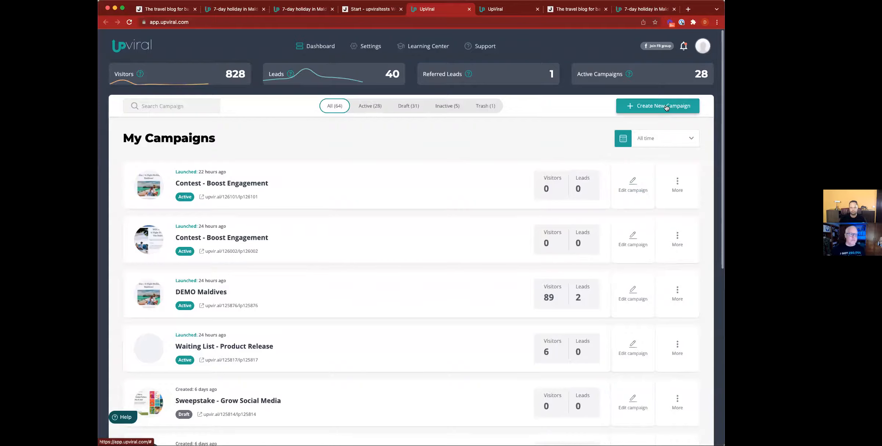
Start a new campaign and browse the template cards, from Custom Campaign to Promotion Presale
{"action": "left_click", "coordinate": [666, 107]}
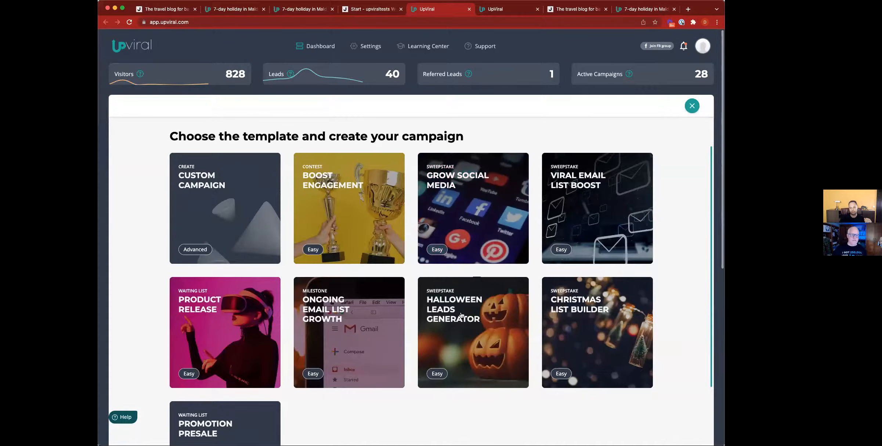
{"action": "scroll", "coordinate": [320, 308], "scroll_direction": "down", "scroll_amount": 3}
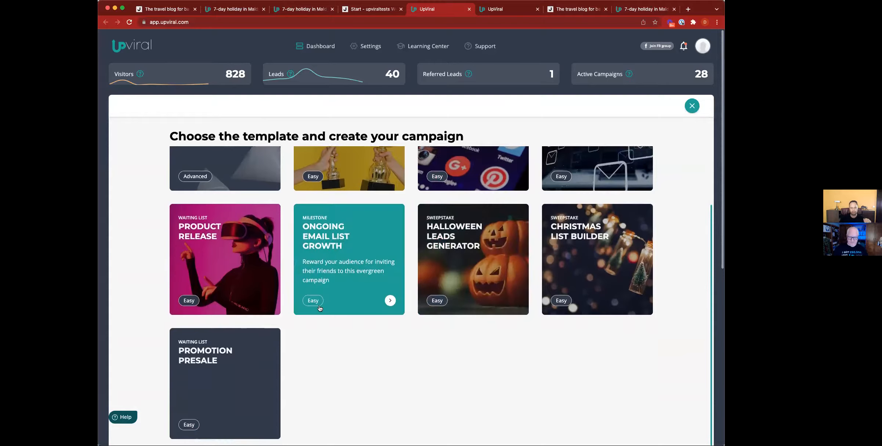
{"action": "scroll", "coordinate": [320, 308], "scroll_direction": "up", "scroll_amount": 3}
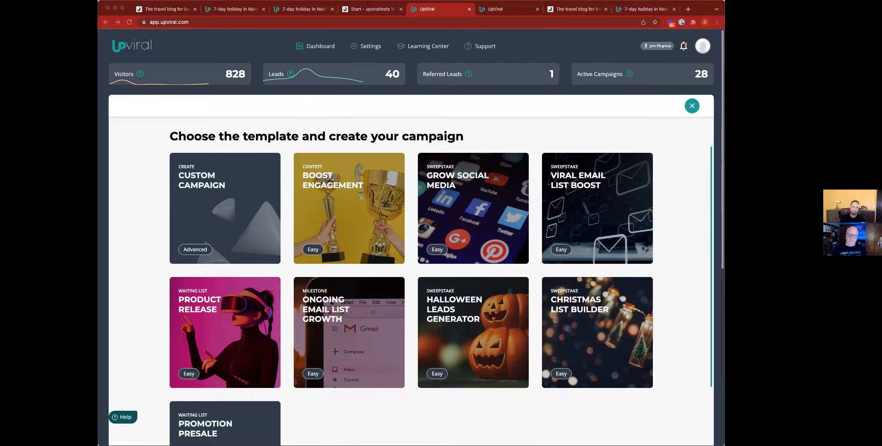
Return to the DEMO Maldives campaign tab and open its share page in the editor
{"action": "left_click", "coordinate": [498, 11]}
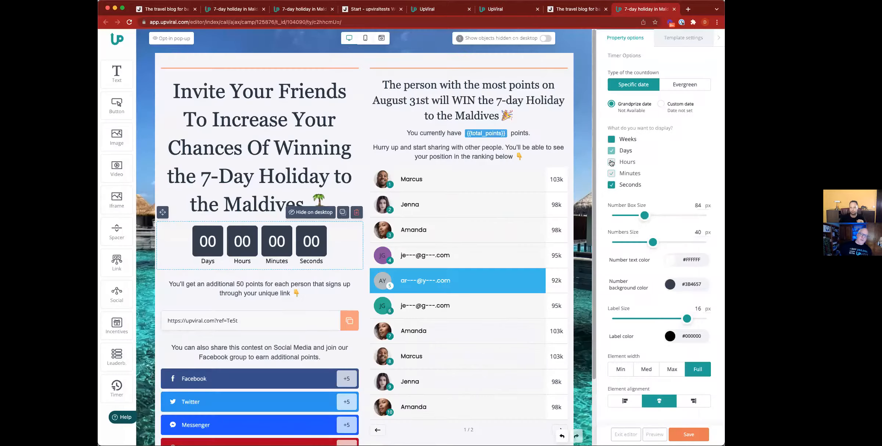
{"action": "left_click", "coordinate": [612, 151]}
Change the countdown type from Custom date to Evergreen, starting from the visit with a 5-minute period
{"action": "left_click", "coordinate": [659, 121]}
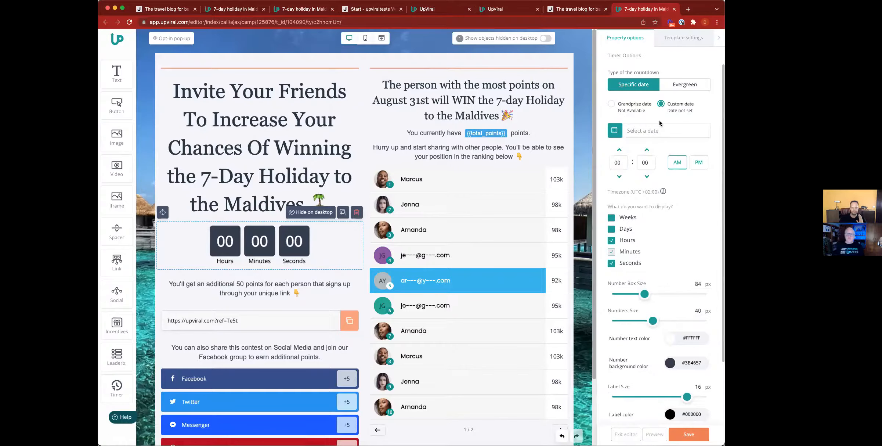
{"action": "left_click", "coordinate": [615, 105]}
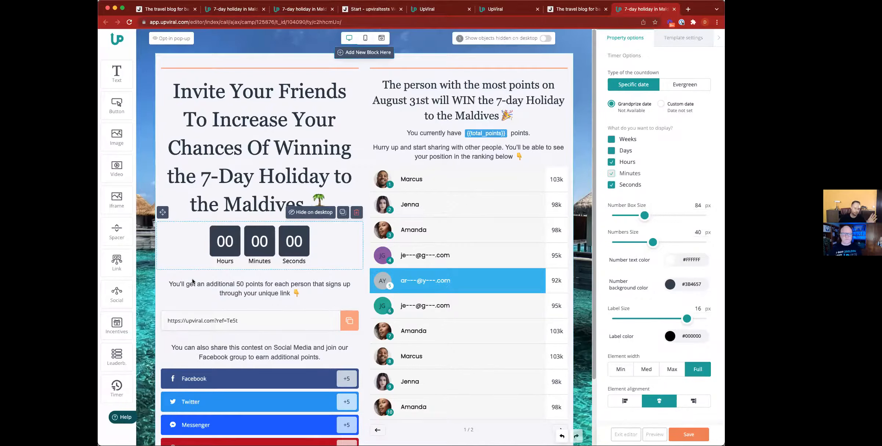
{"action": "left_click", "coordinate": [661, 104]}
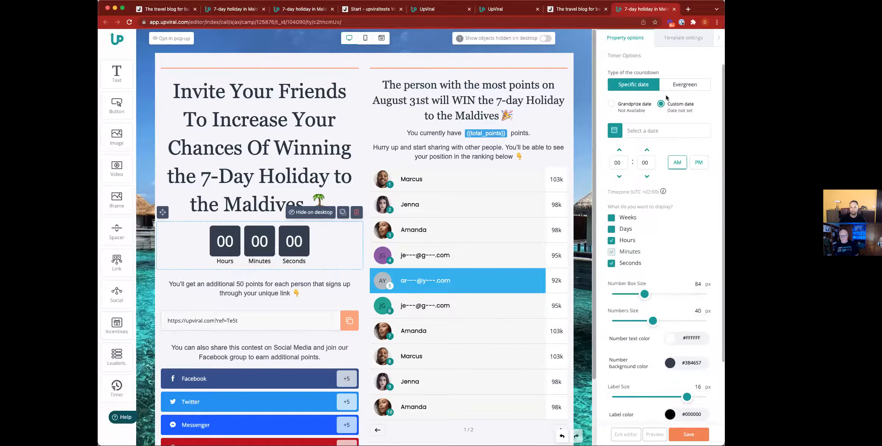
{"action": "left_click", "coordinate": [680, 85]}
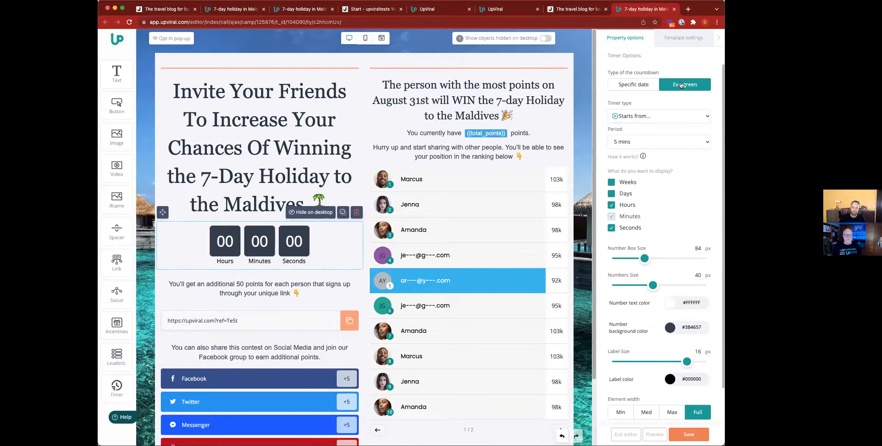
Set the evergreen timer type to 'Restart everyweek on' Monday at 00:00 AM
{"action": "left_click", "coordinate": [638, 116]}
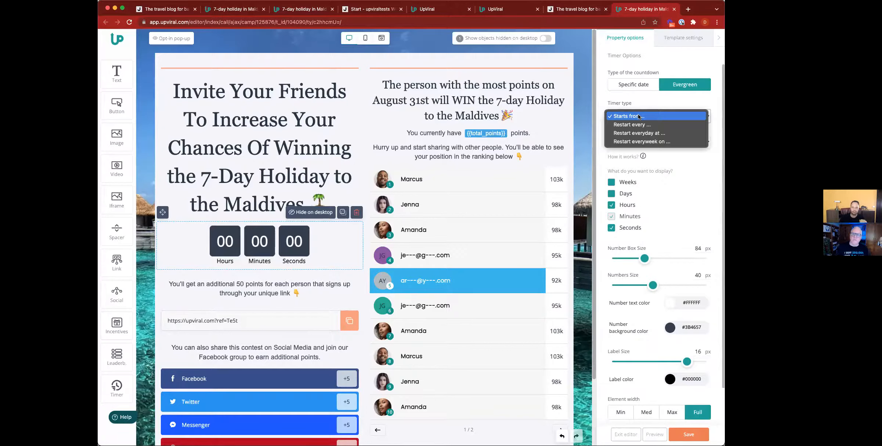
{"action": "left_click", "coordinate": [638, 116]}
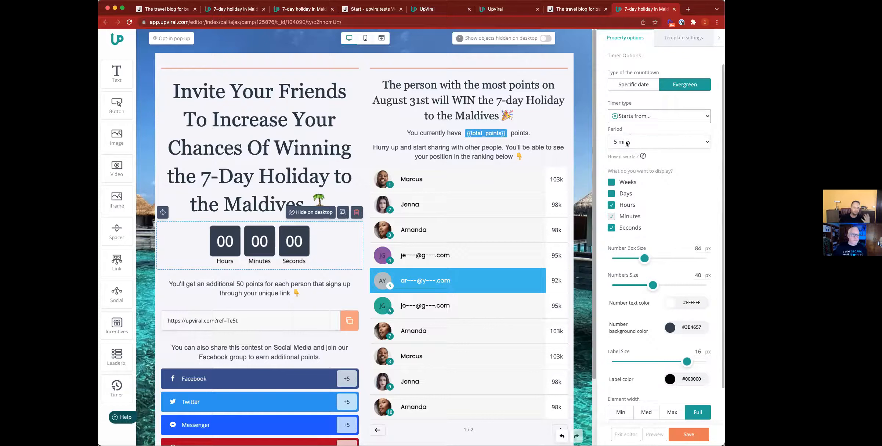
{"action": "left_click", "coordinate": [648, 119]}
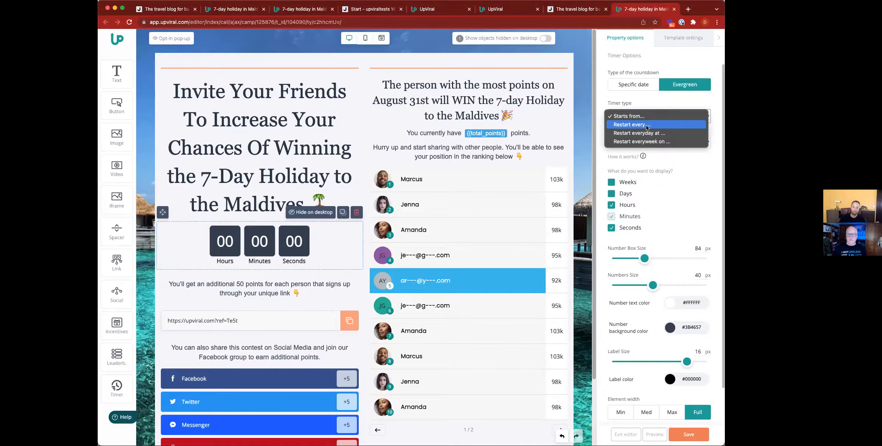
{"action": "left_click", "coordinate": [648, 125]}
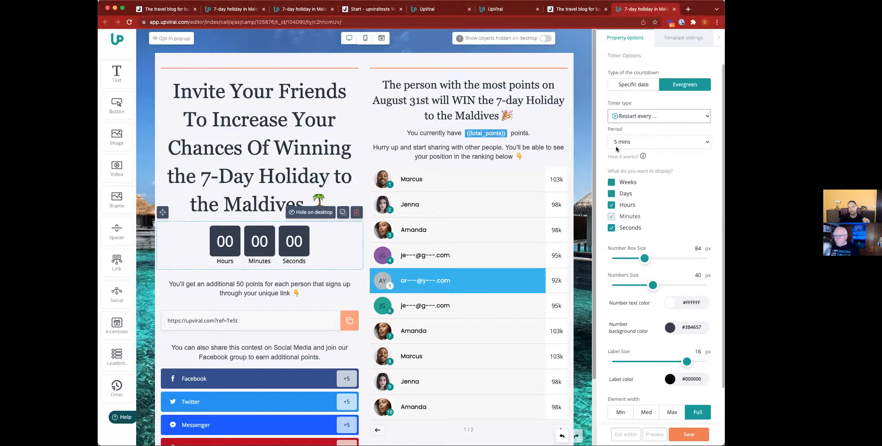
{"action": "left_click", "coordinate": [637, 116]}
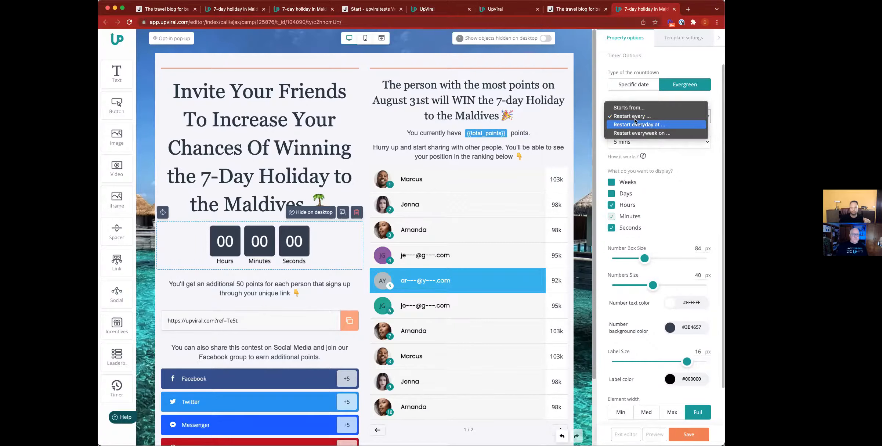
{"action": "left_click", "coordinate": [639, 125]}
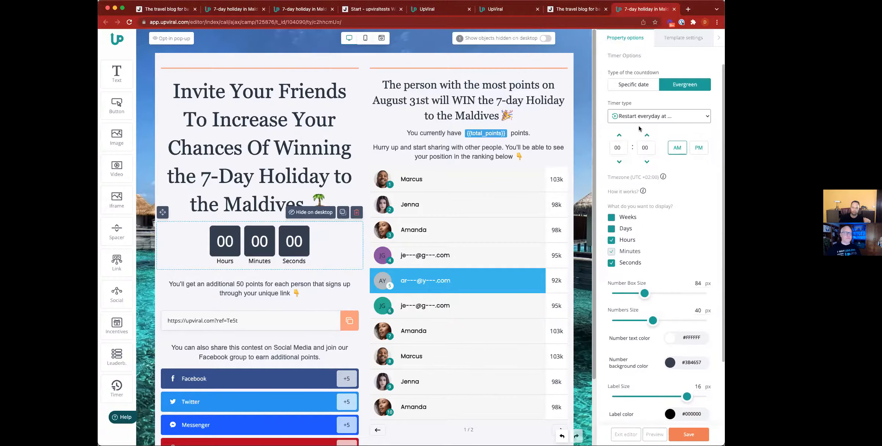
{"action": "left_click", "coordinate": [647, 117]}
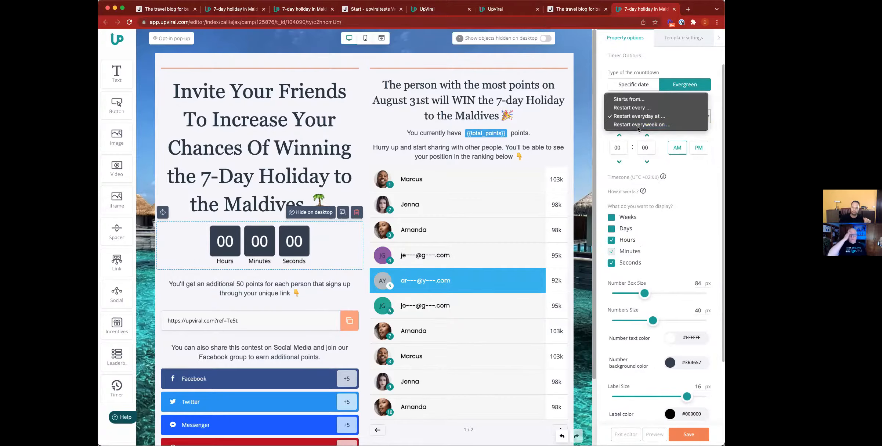
{"action": "left_click", "coordinate": [638, 126]}
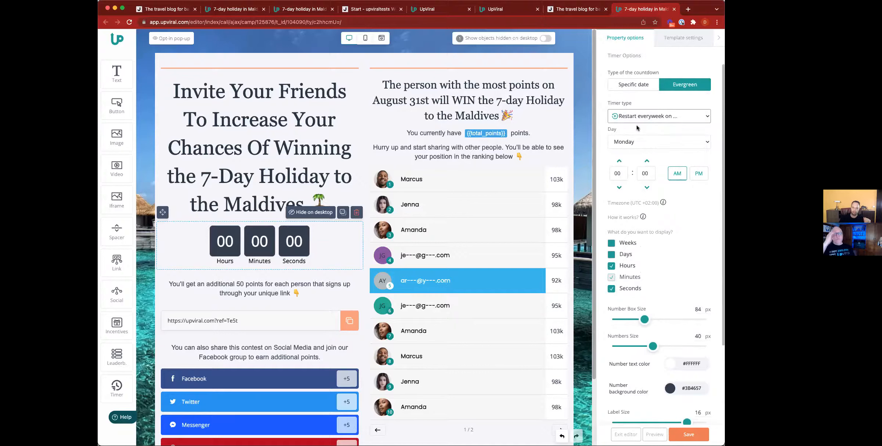